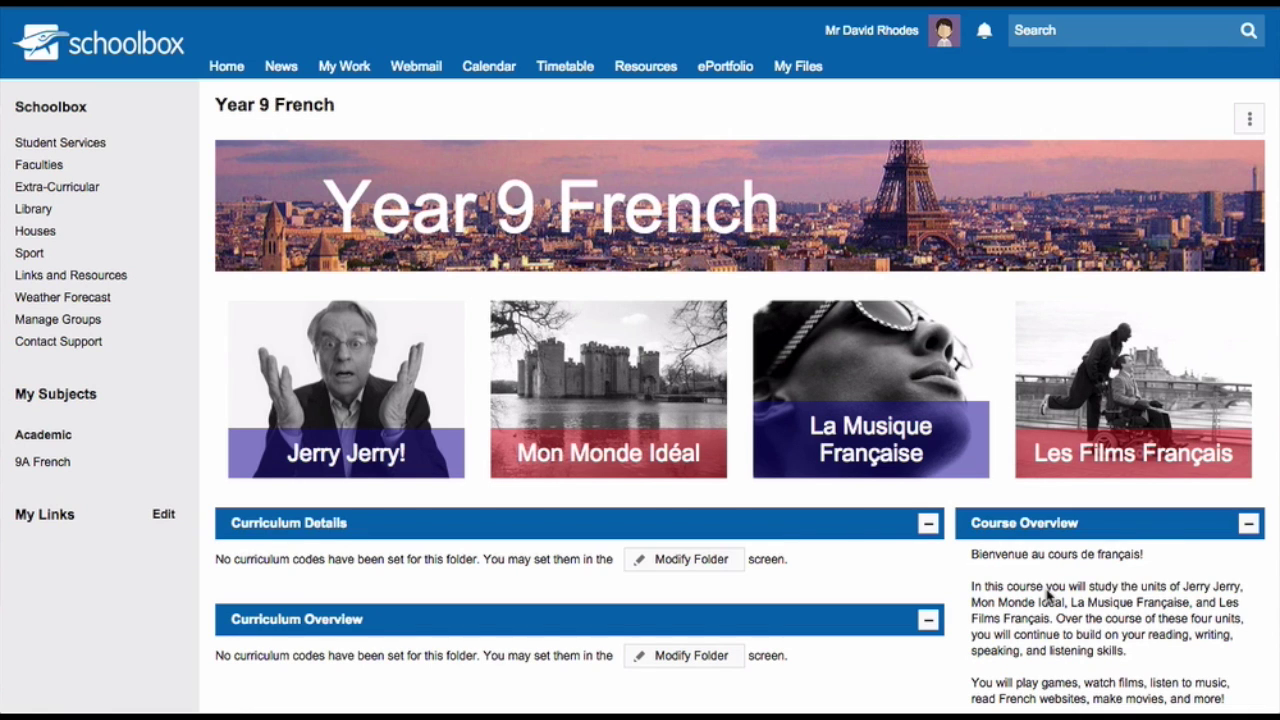
- View the 9A French class page and open Unit 2 - Mon Monde Ideal! from its course outline
left_click(39, 465)
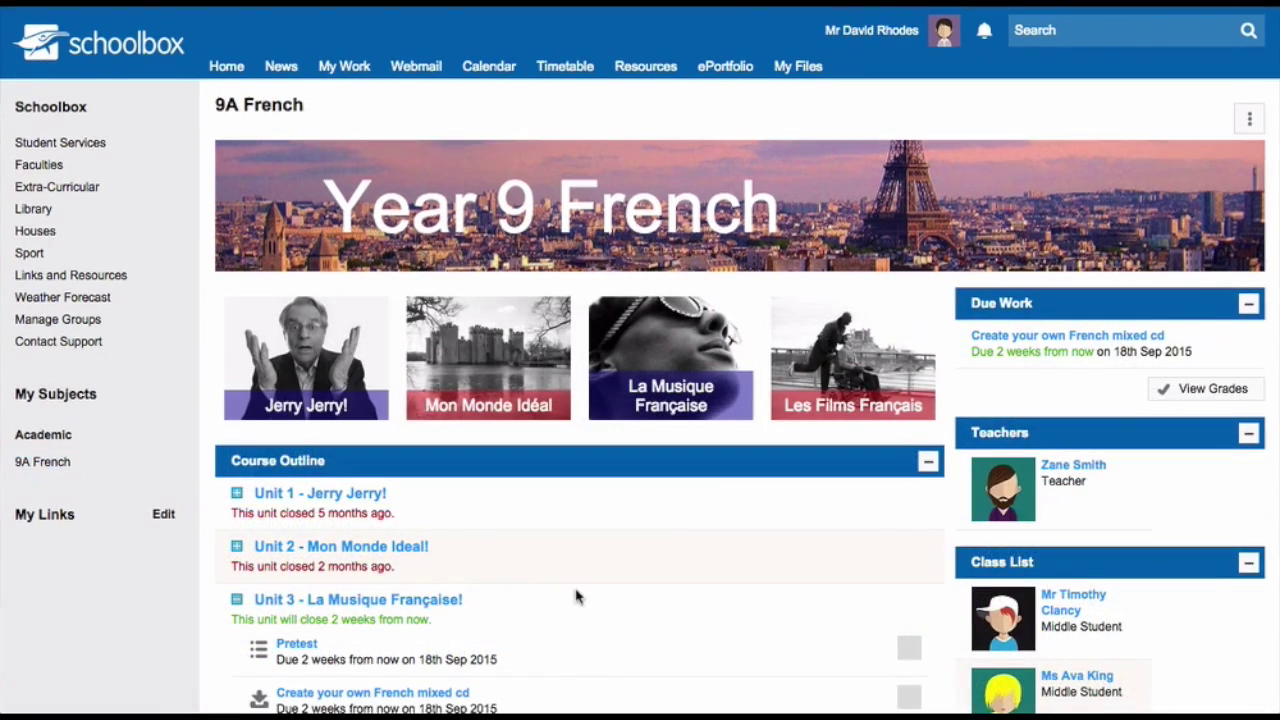
scroll(575, 595, "down", 2)
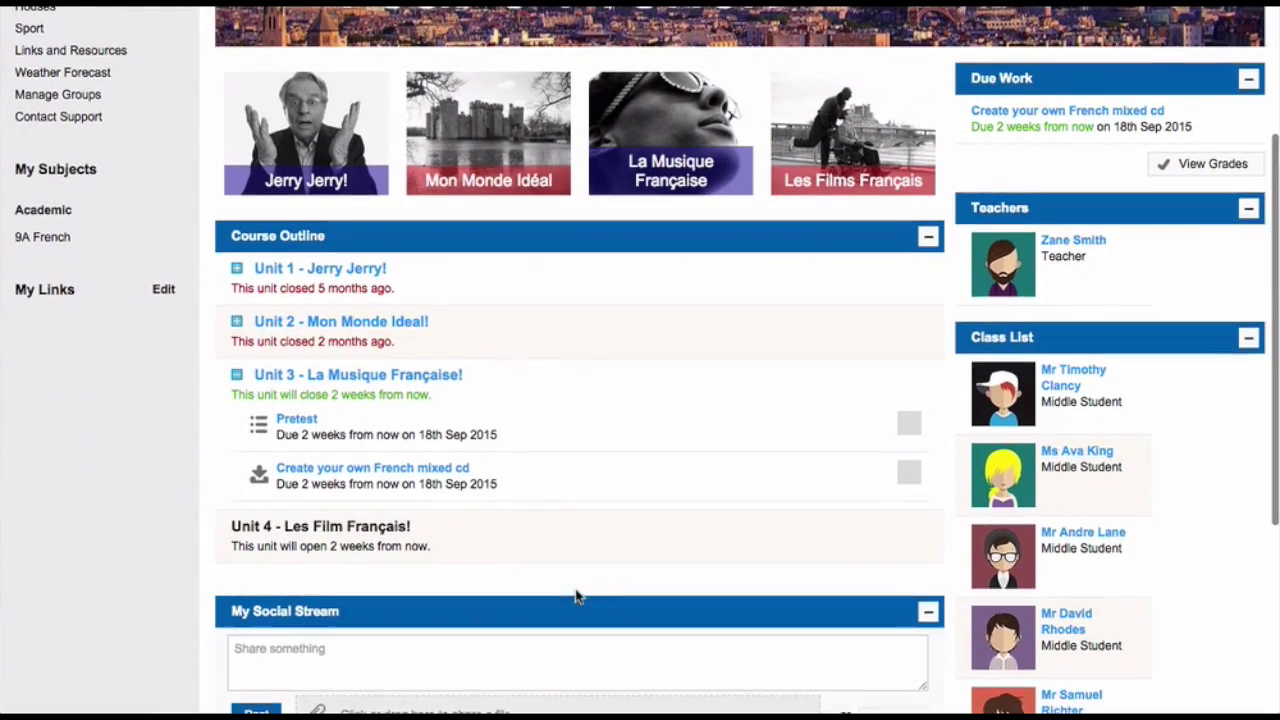
scroll(472, 443, "up", 1)
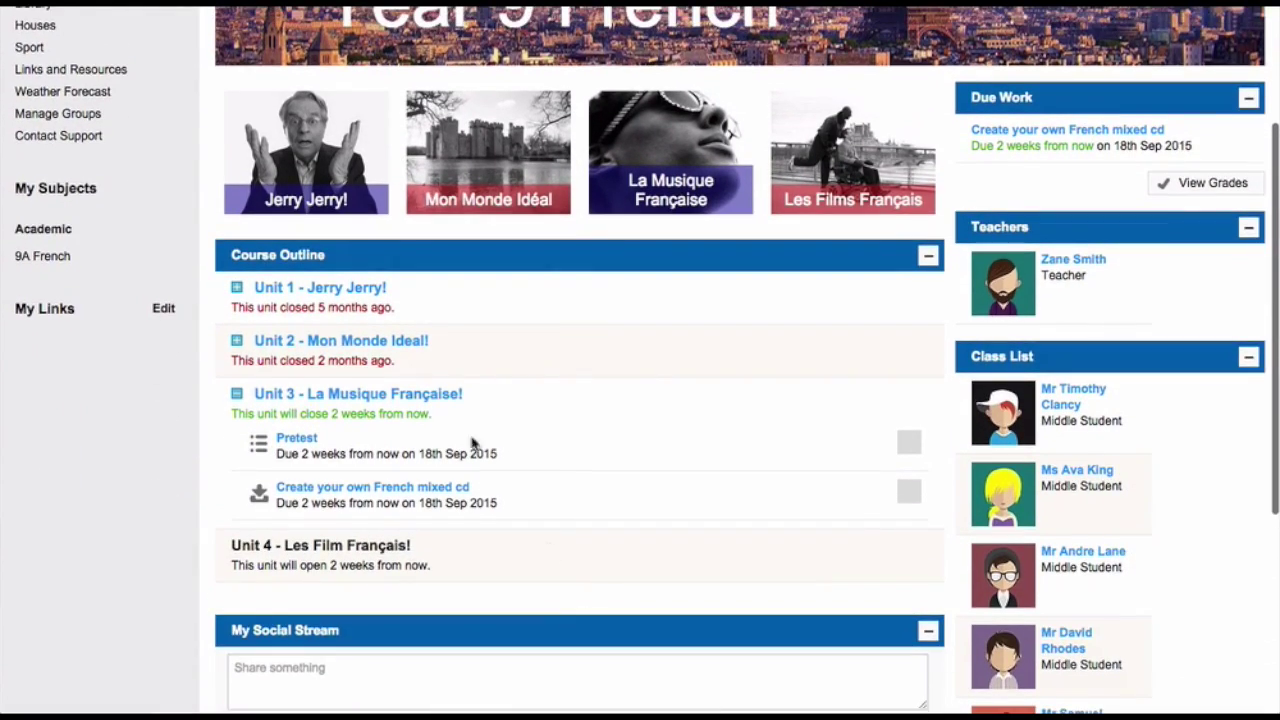
left_click(342, 338)
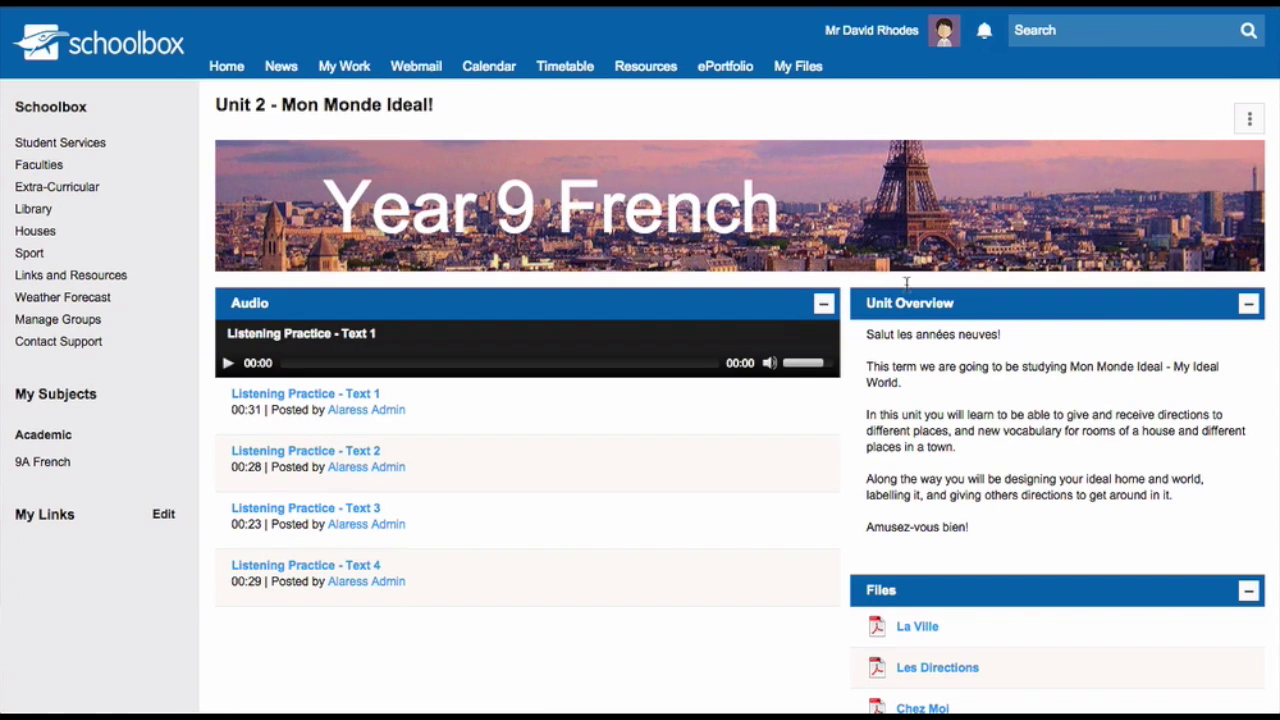
- Return to the Year 9 French course page, reopen the 9A French class page and review its full contents
left_click(848, 234)
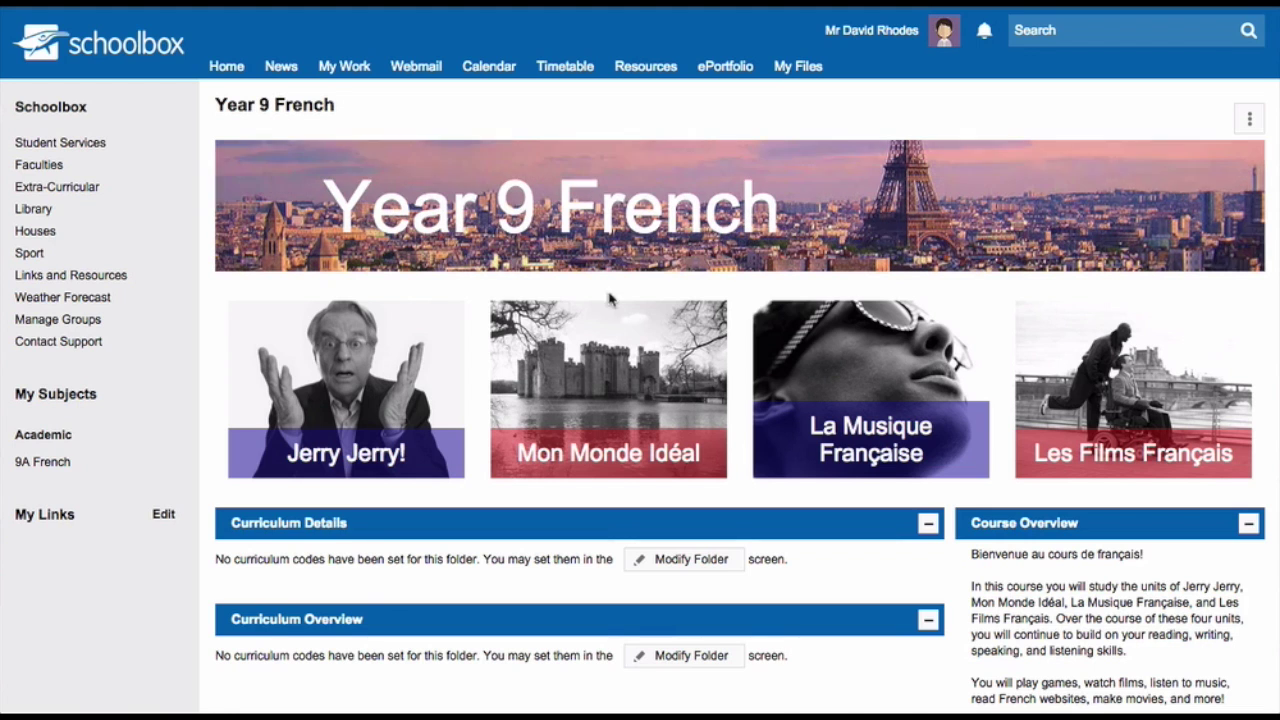
left_click(137, 466)
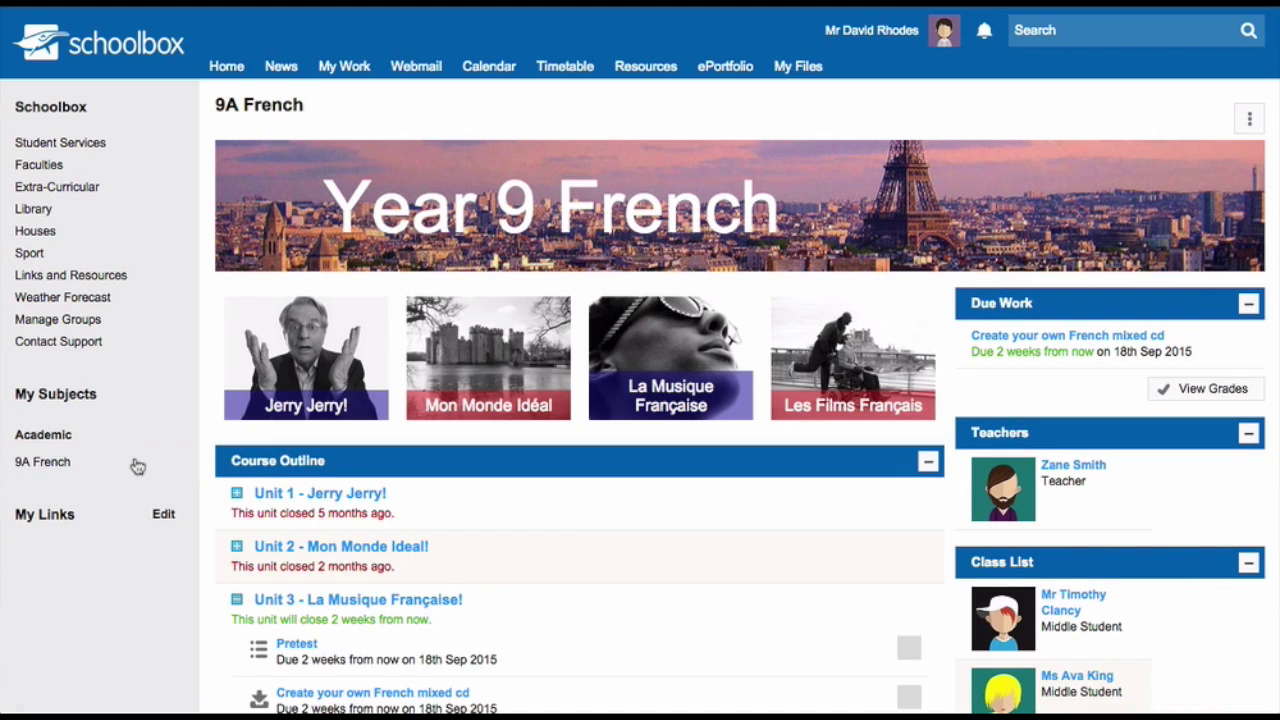
scroll(784, 610, "down", 4)
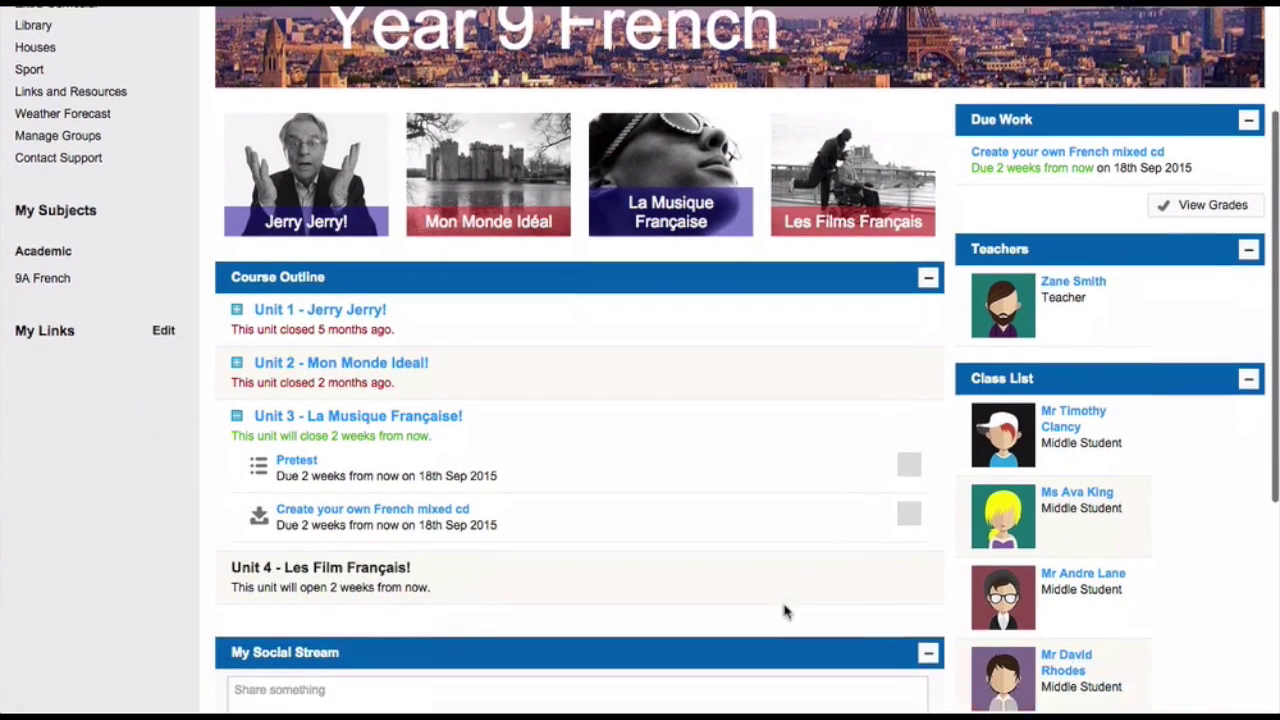
scroll(784, 610, "down", 8)
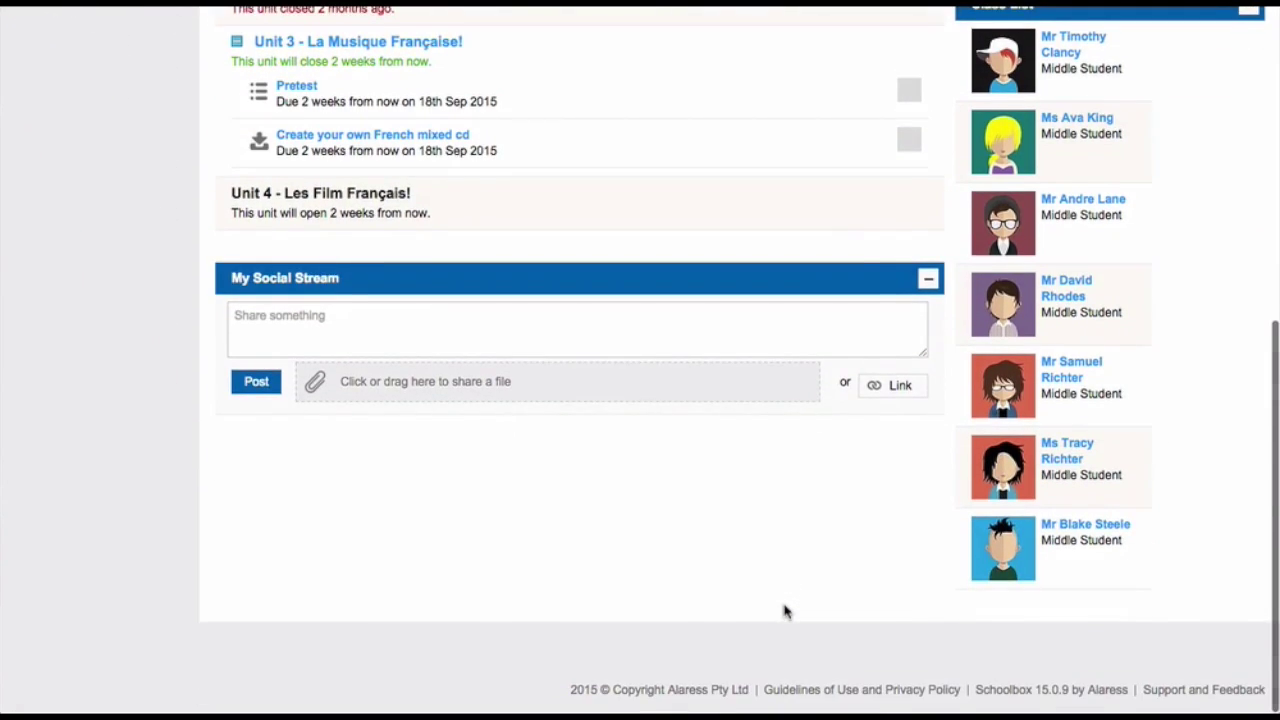
scroll(784, 611, "up", 12)
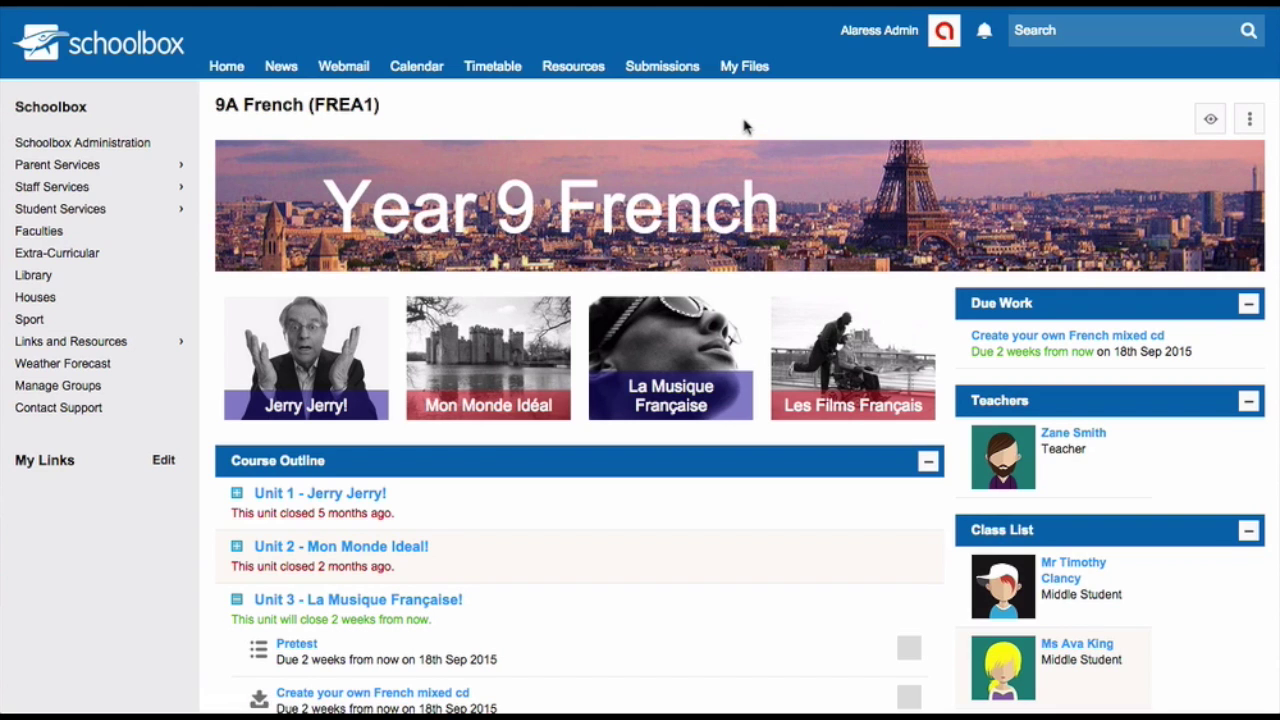
- Start a new folder in the French folder under Faculties in Resources and name it Year 9 French
left_click(598, 70)
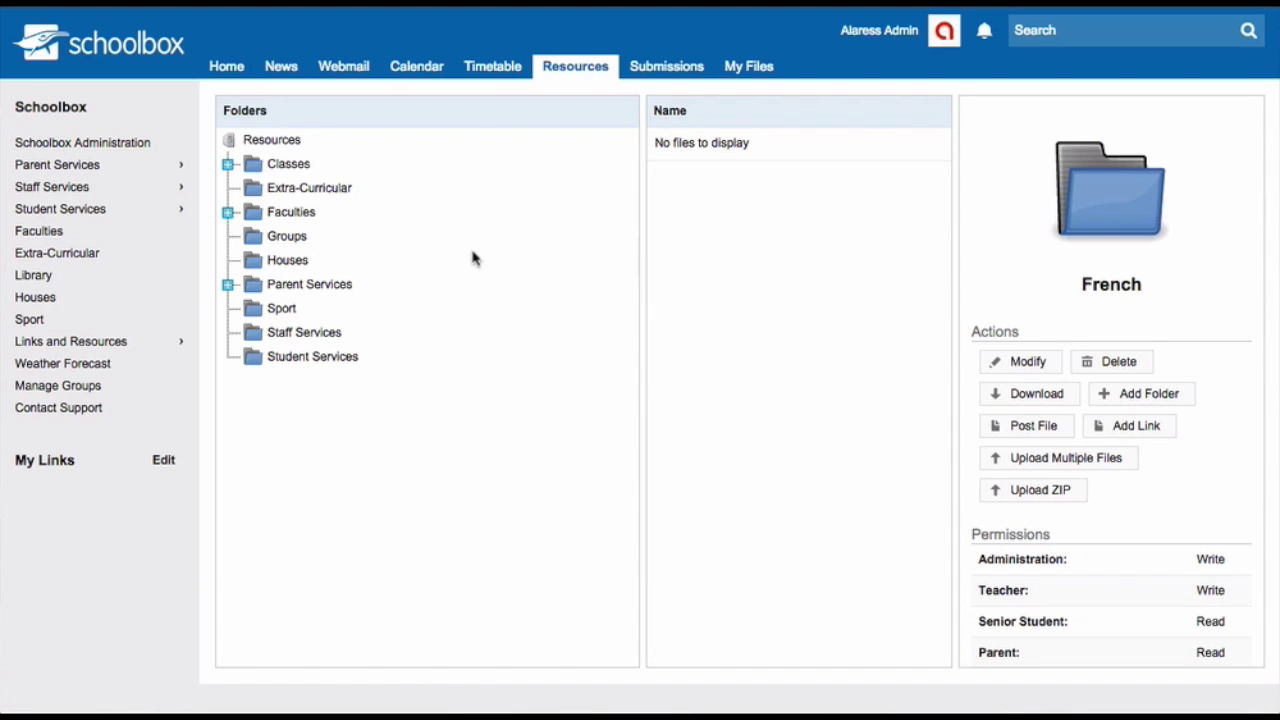
left_click(300, 215)
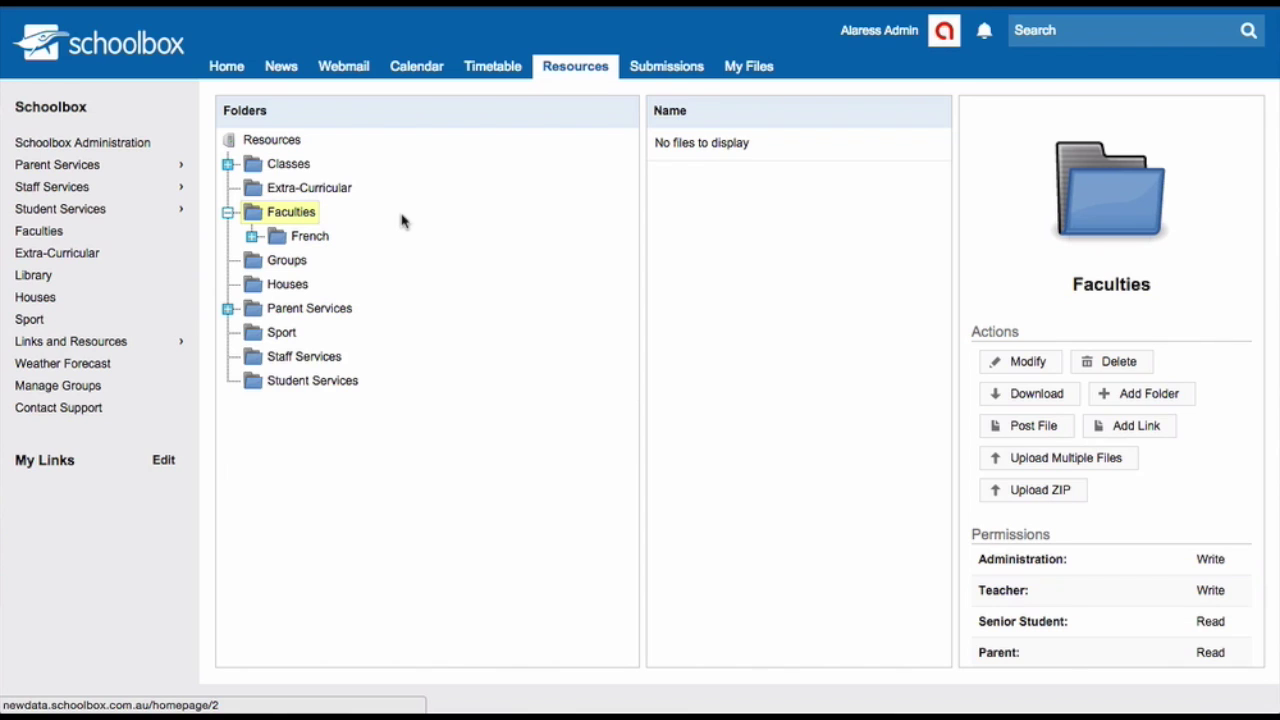
left_click(322, 238)
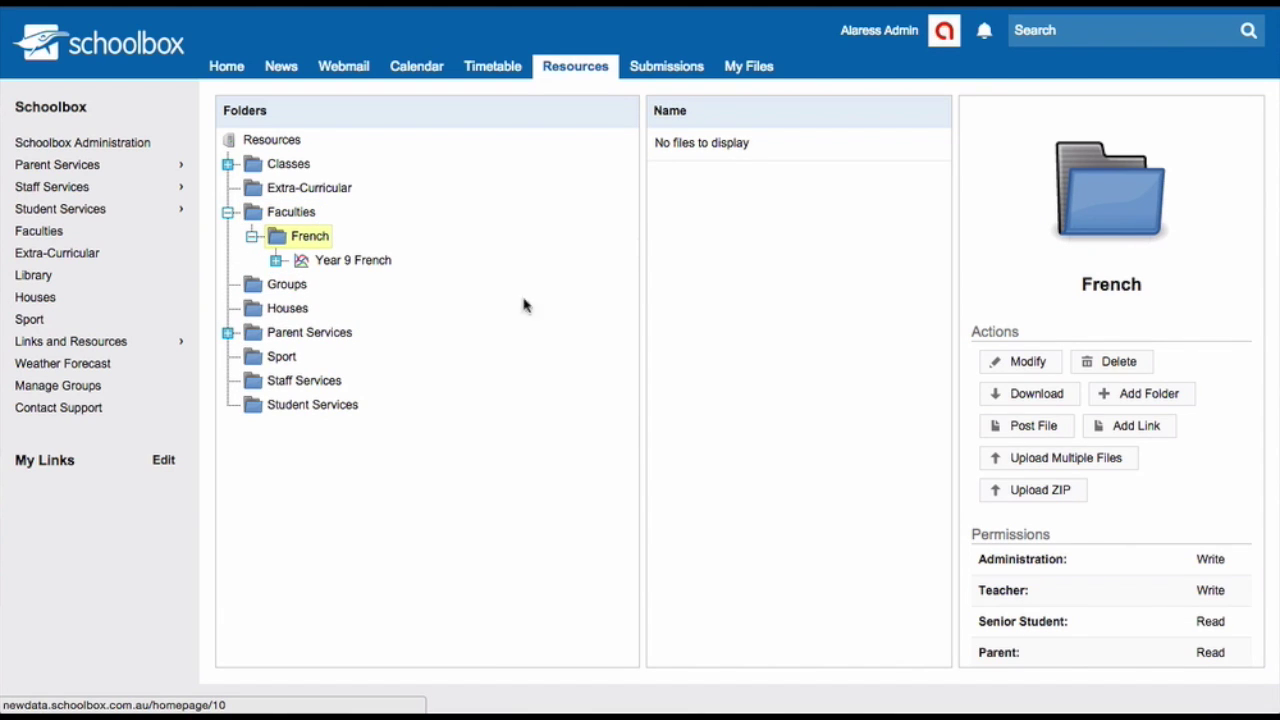
left_click(1118, 401)
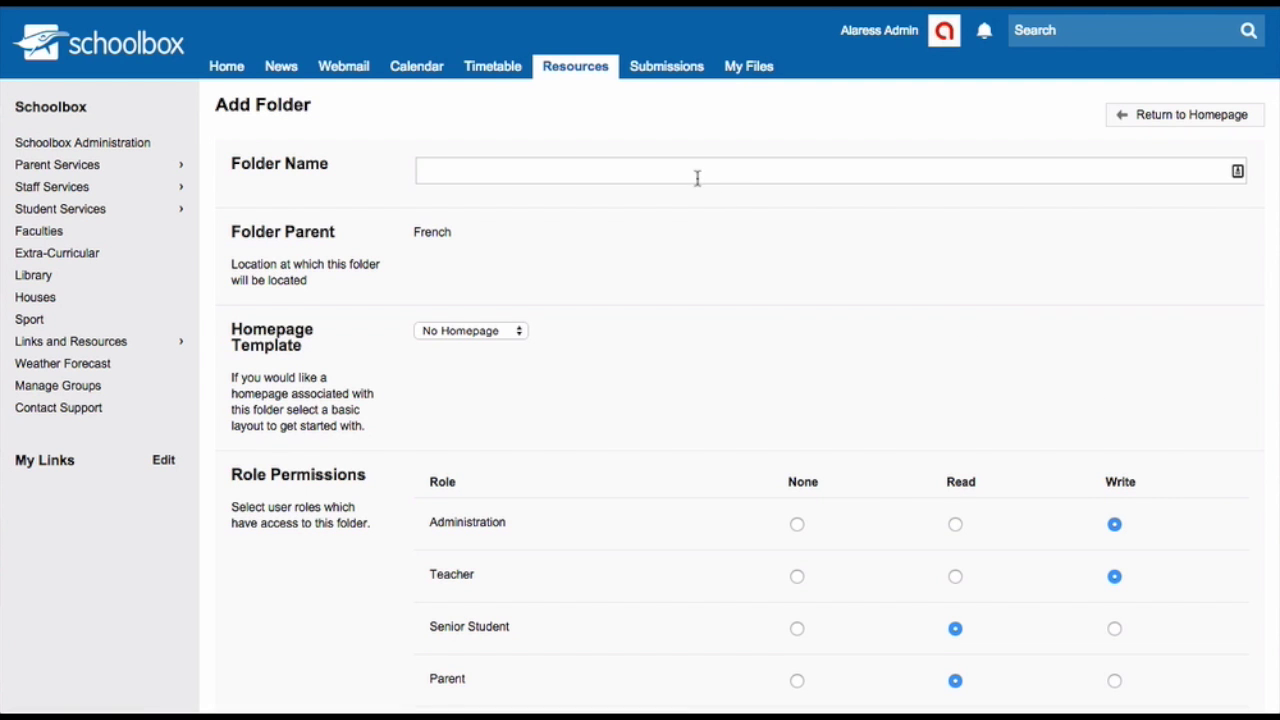
left_click(697, 177)
type("Year")
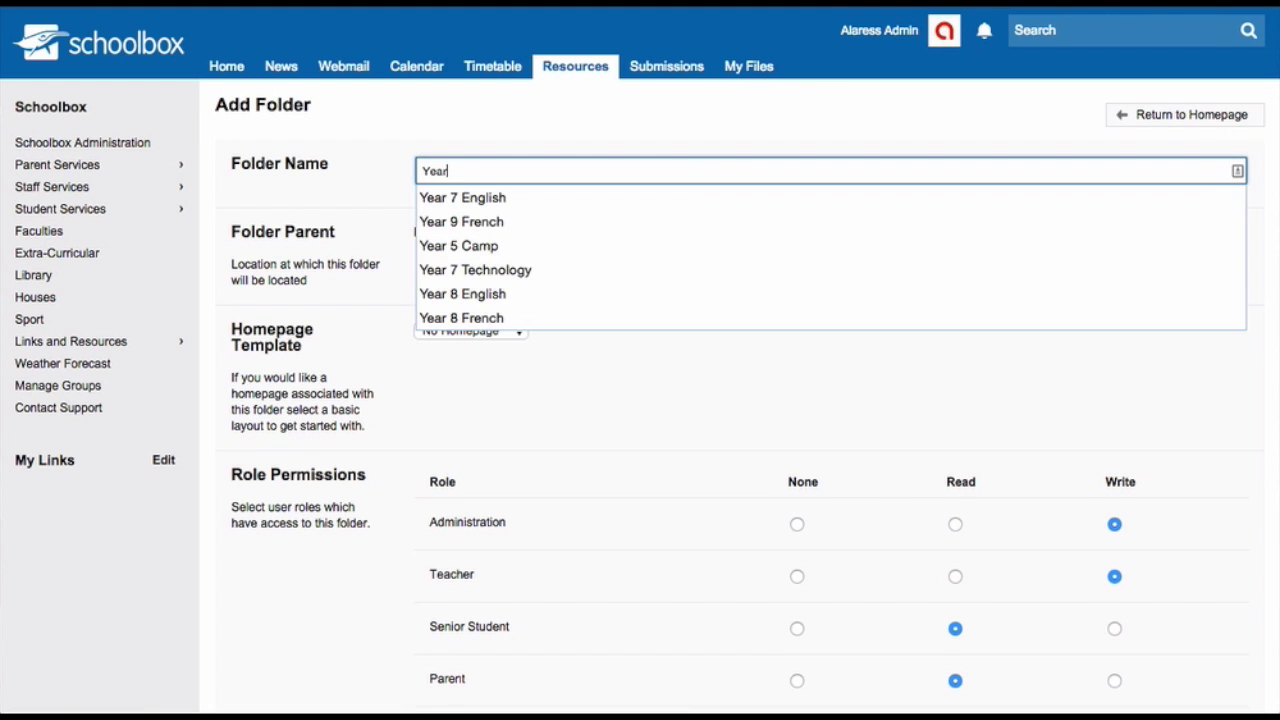
type(" 9 French")
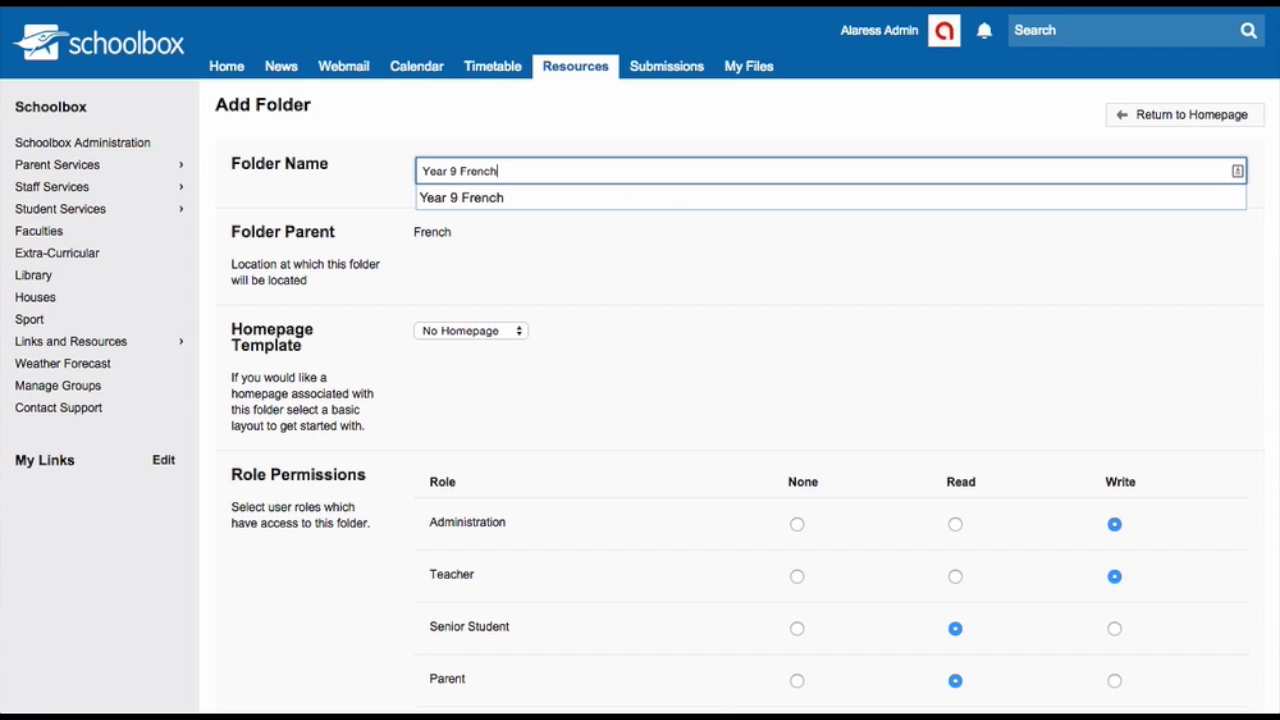
left_click(700, 208)
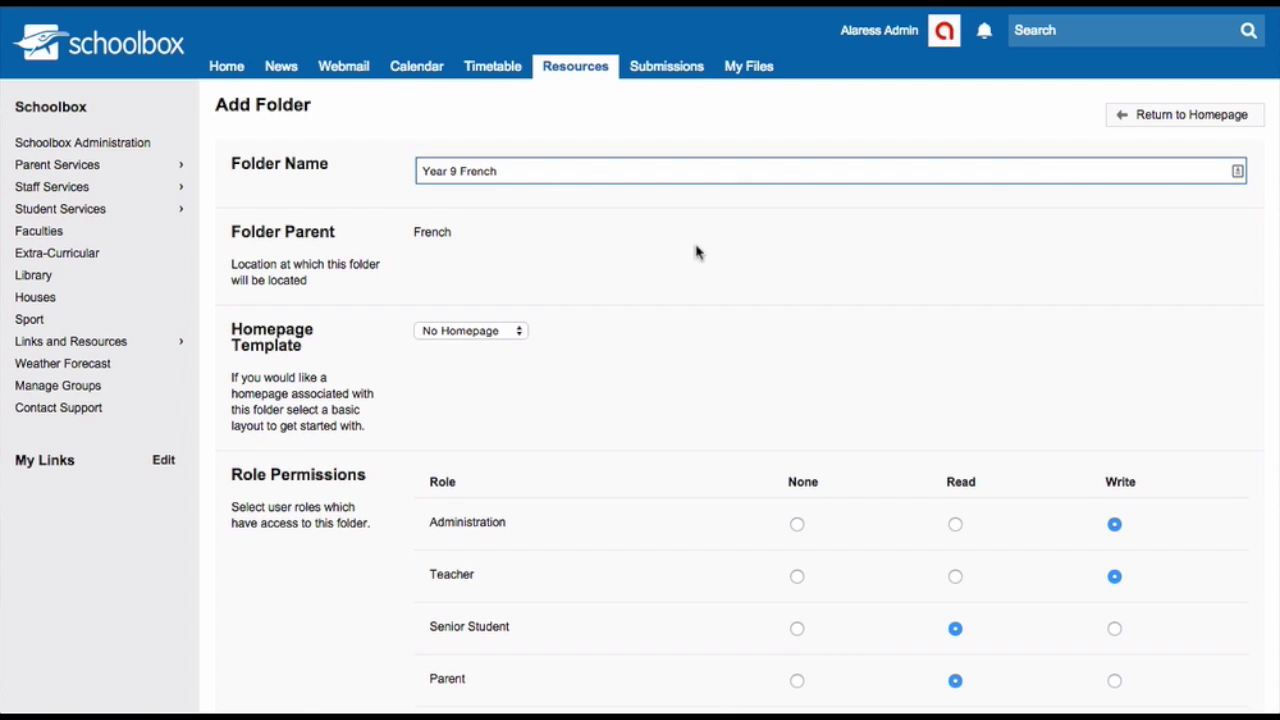
- Give the new folder the Course homepage template and create it, keeping the default role permissions
left_click(520, 336)
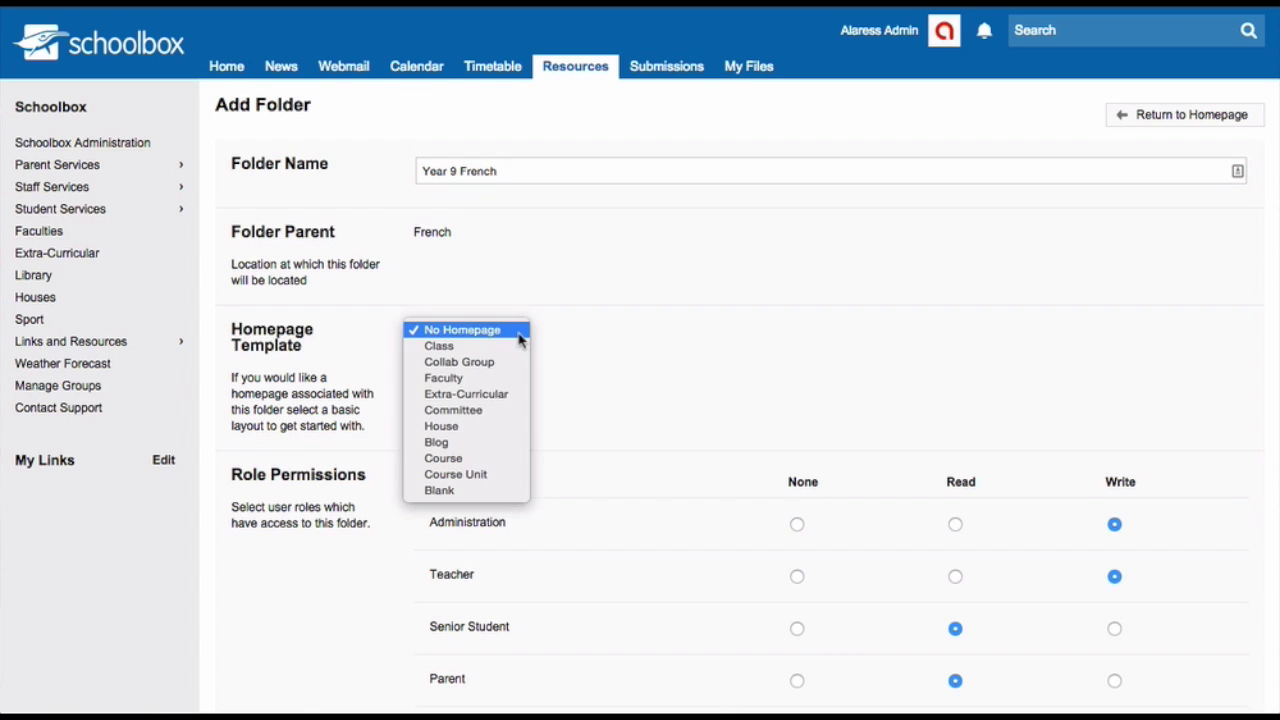
left_click(501, 457)
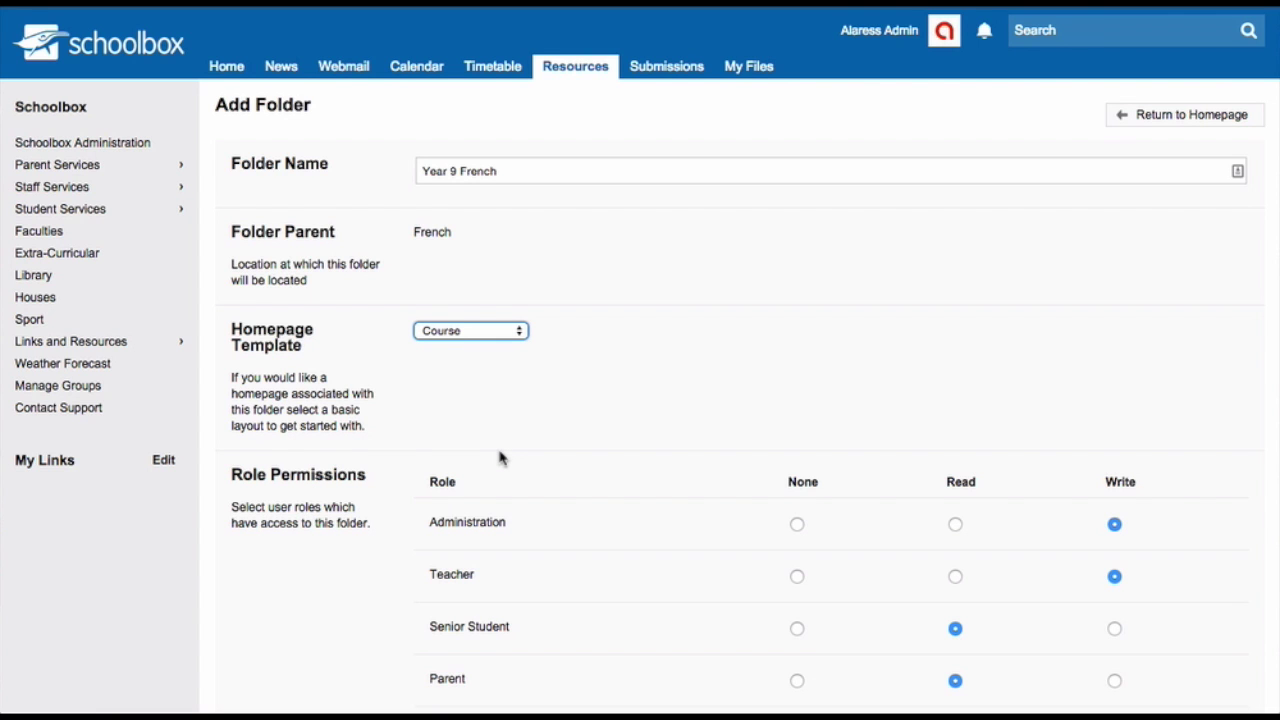
scroll(501, 457, "down", 5)
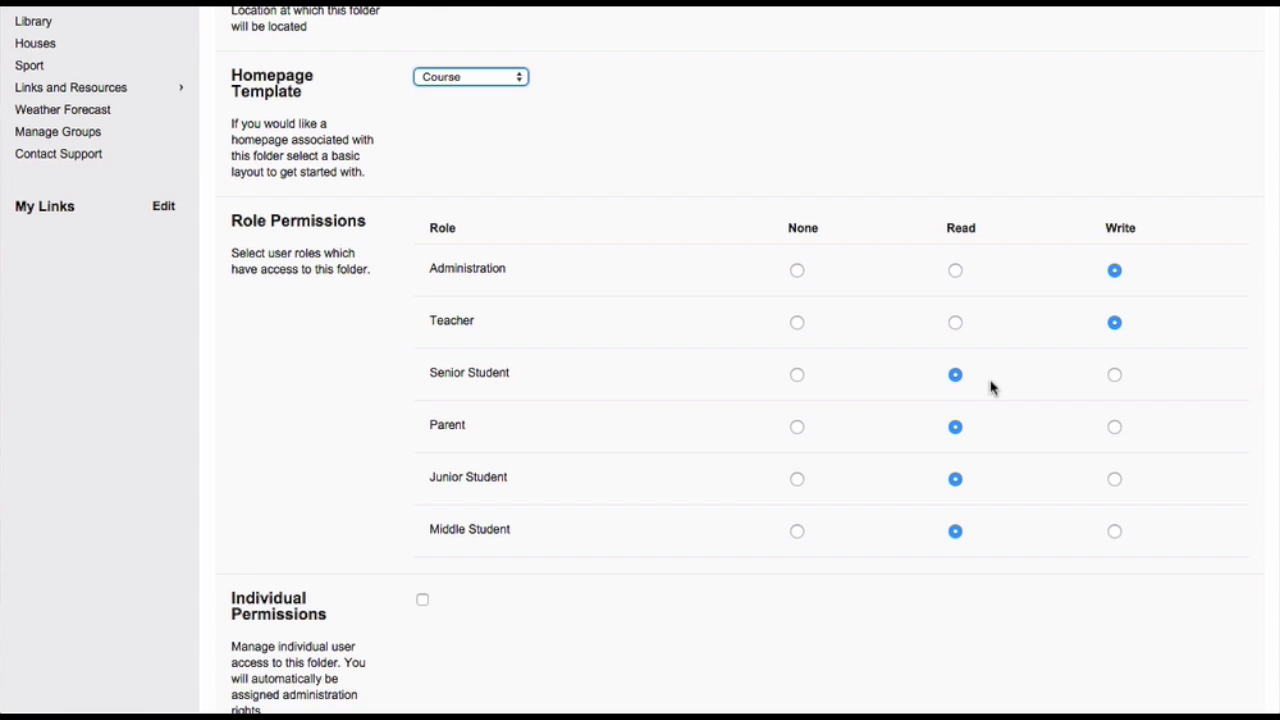
scroll(991, 388, "down", 5)
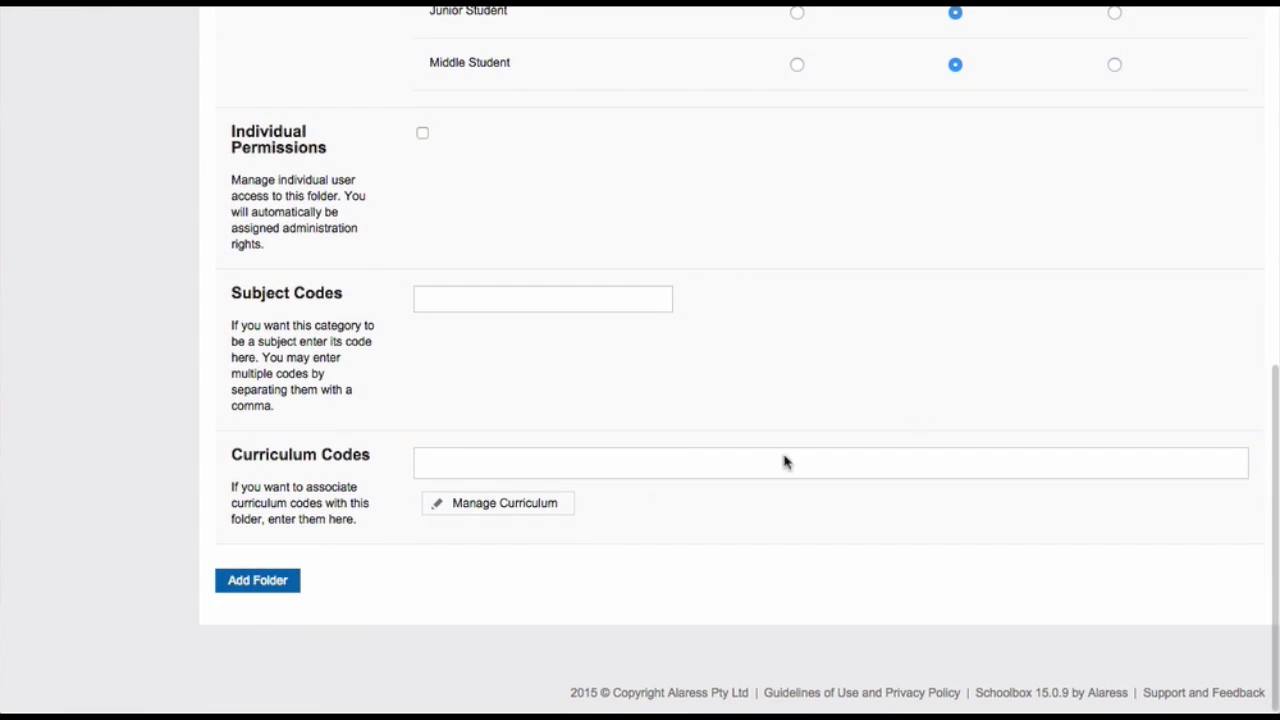
left_click(247, 590)
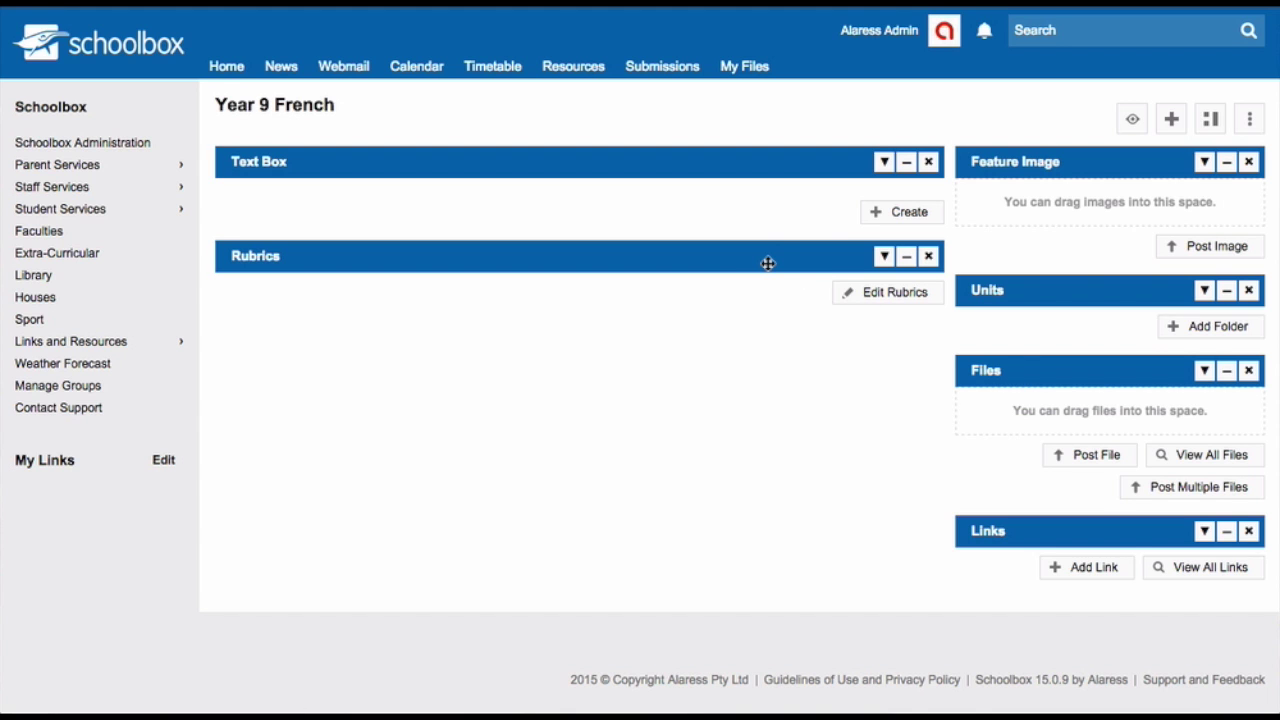
- Look at the Learning components available for the new Year 9 French homepage and close the component list
left_click(1171, 118)
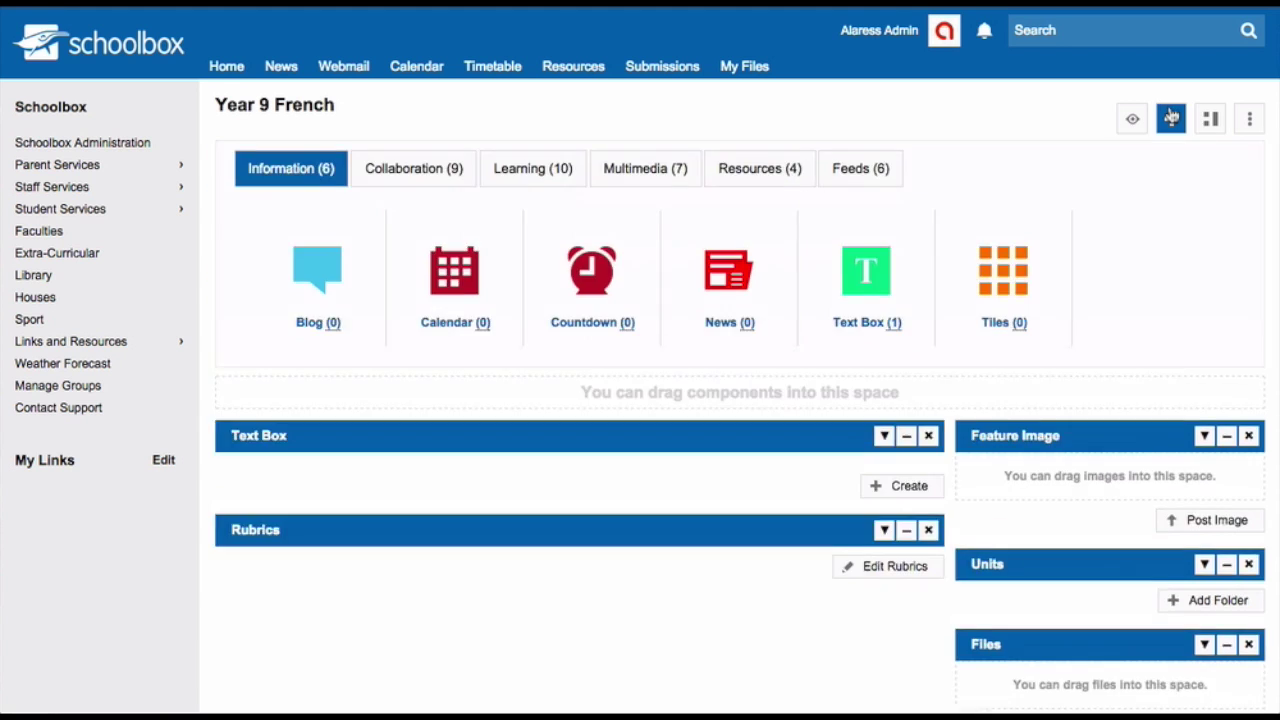
left_click(567, 180)
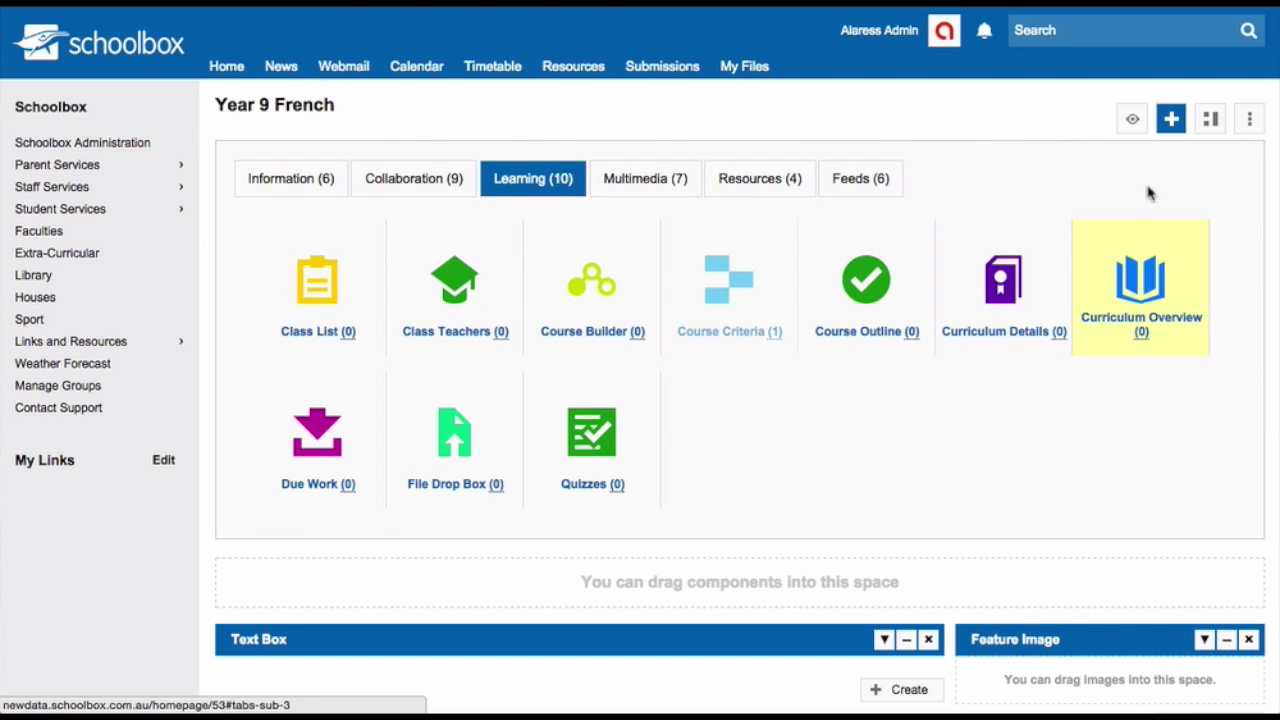
left_click(1172, 120)
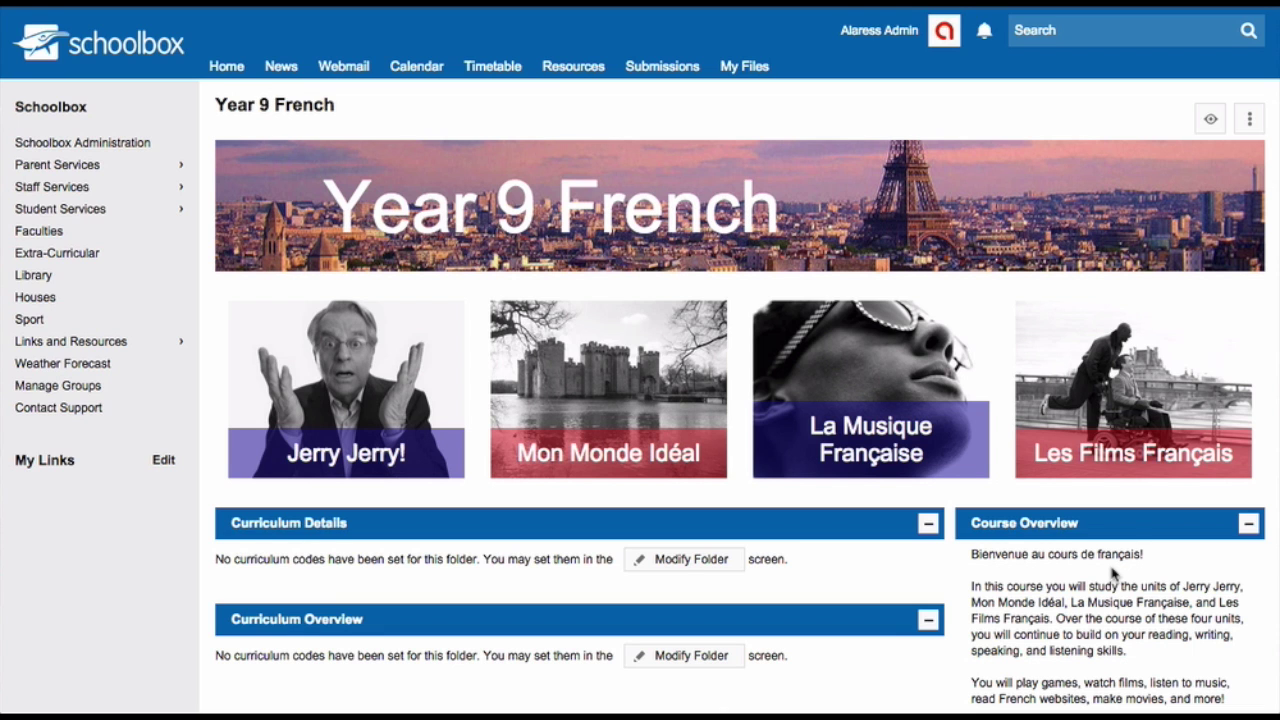
- Examine the finished Year 9 French course homepage, including its unit tiles, curriculum sections, course overview, video and rubrics
scroll(1113, 573, "down", 10)
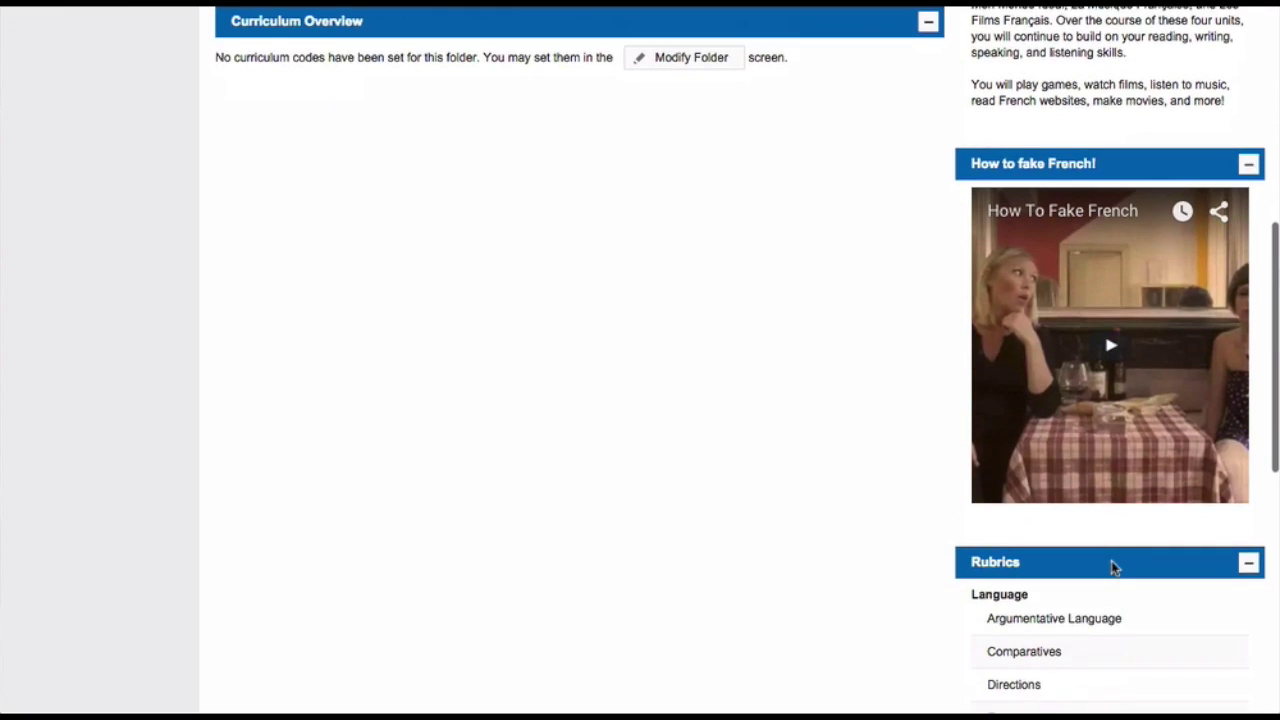
scroll(1113, 548, "down", 3)
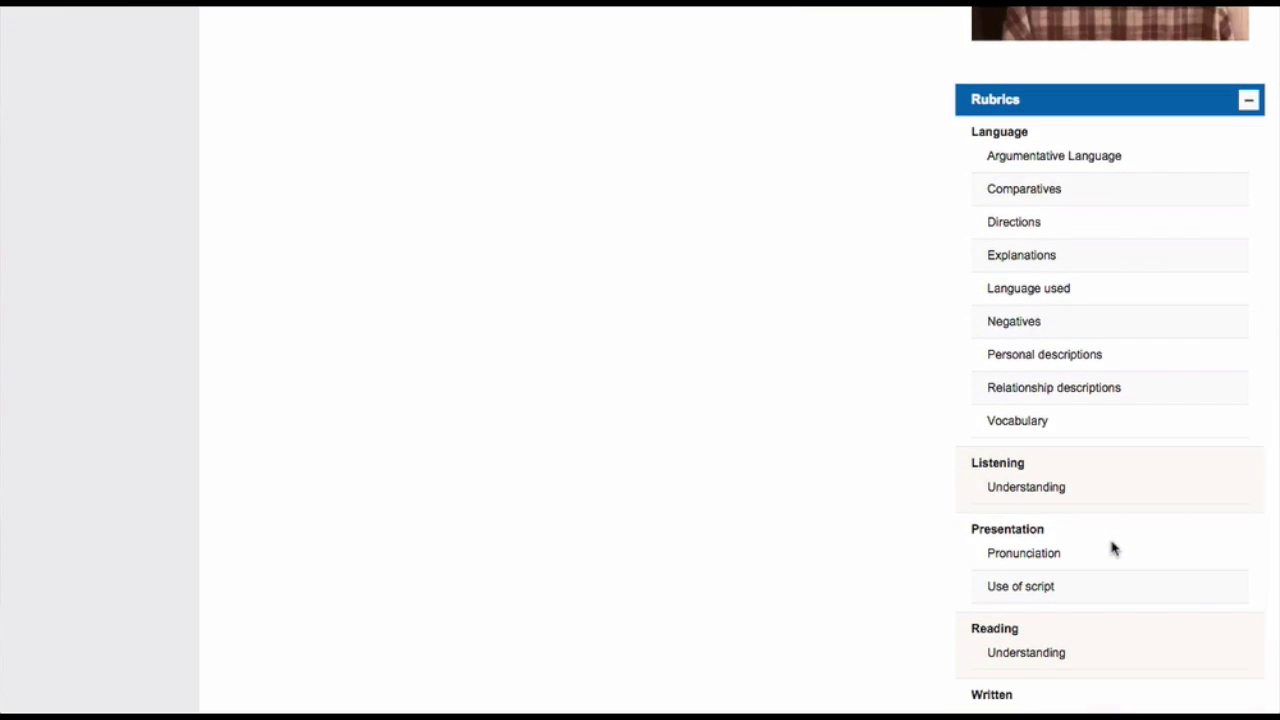
scroll(1113, 548, "up", 1)
scroll(1113, 548, "up", 9)
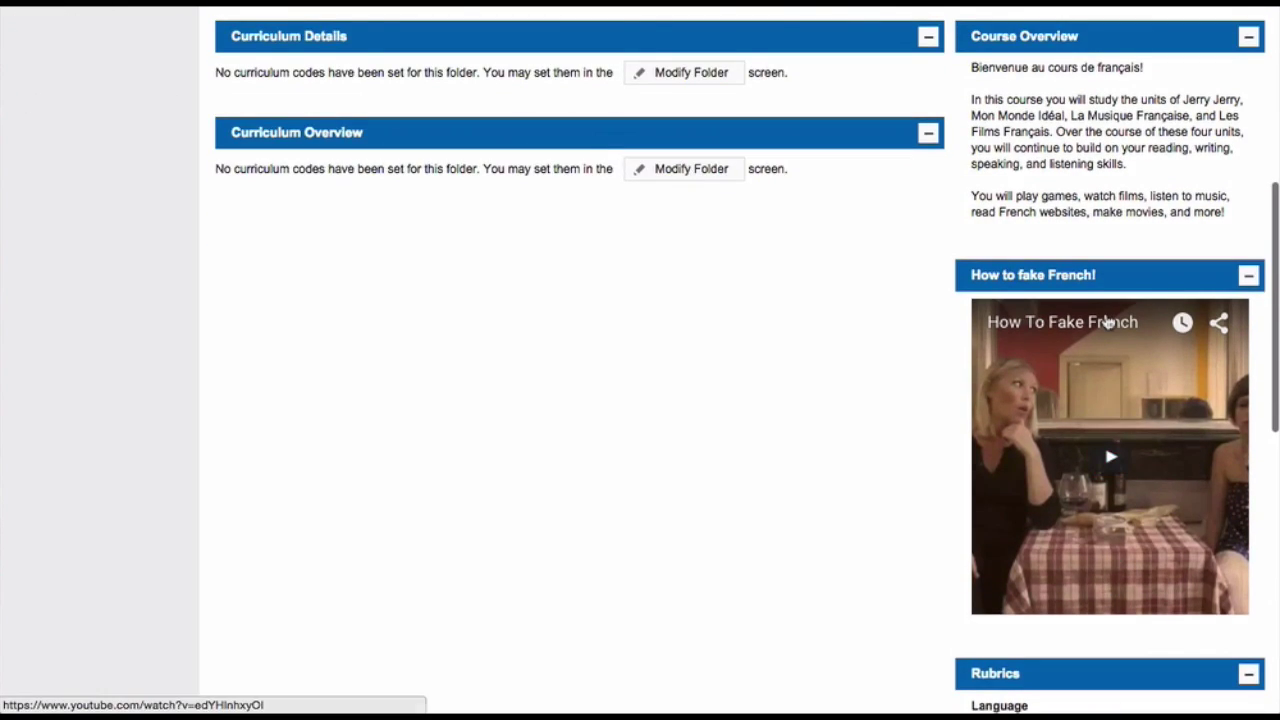
scroll(1108, 318, "up", 2)
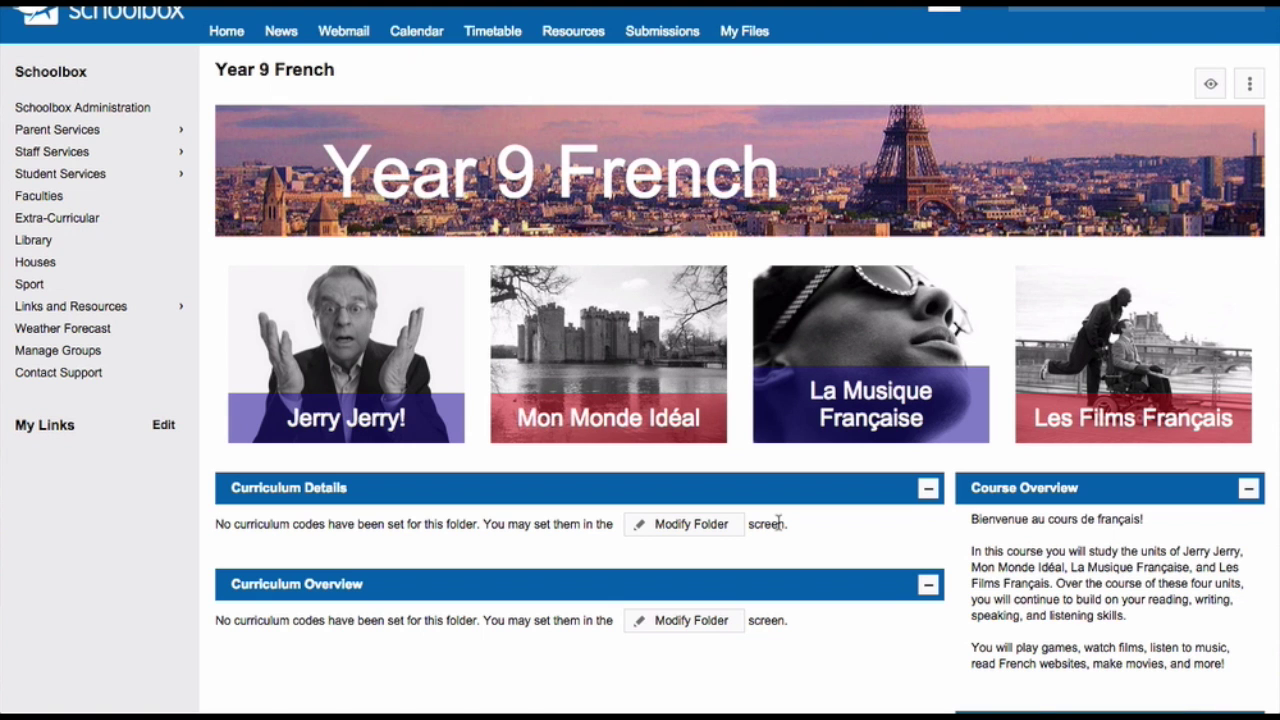
scroll(778, 523, "up", 1)
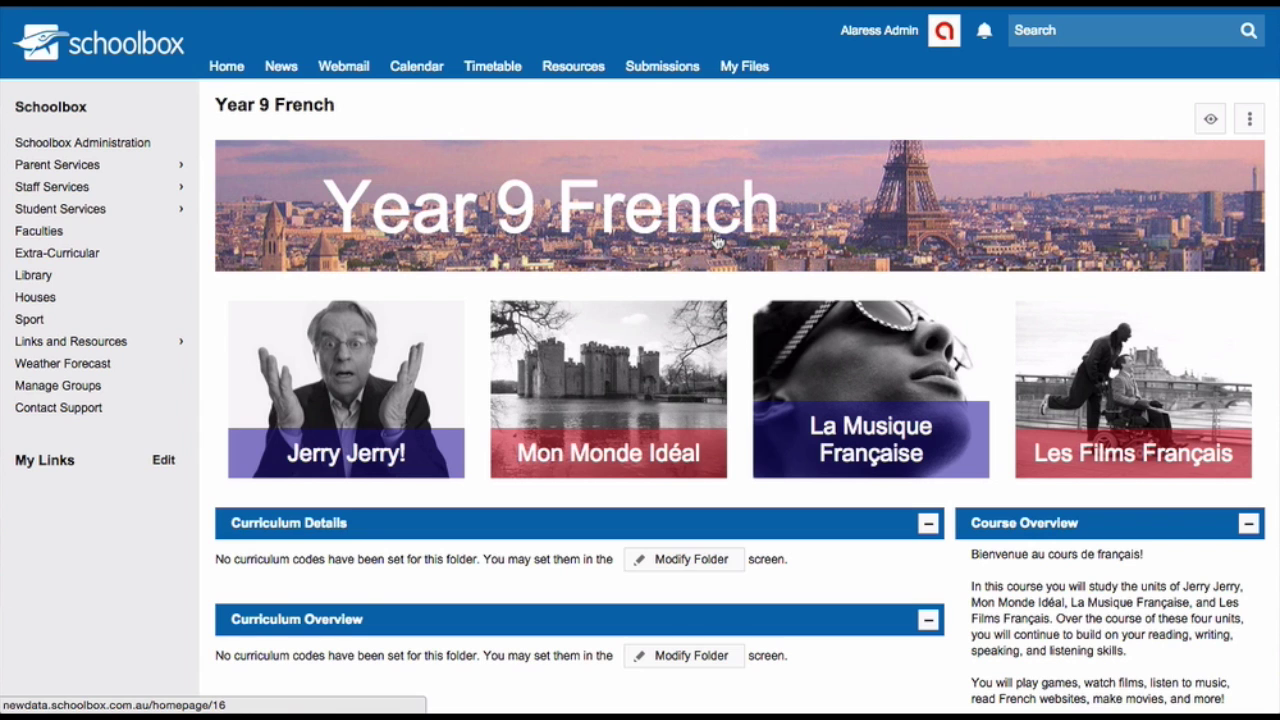
left_click(718, 242)
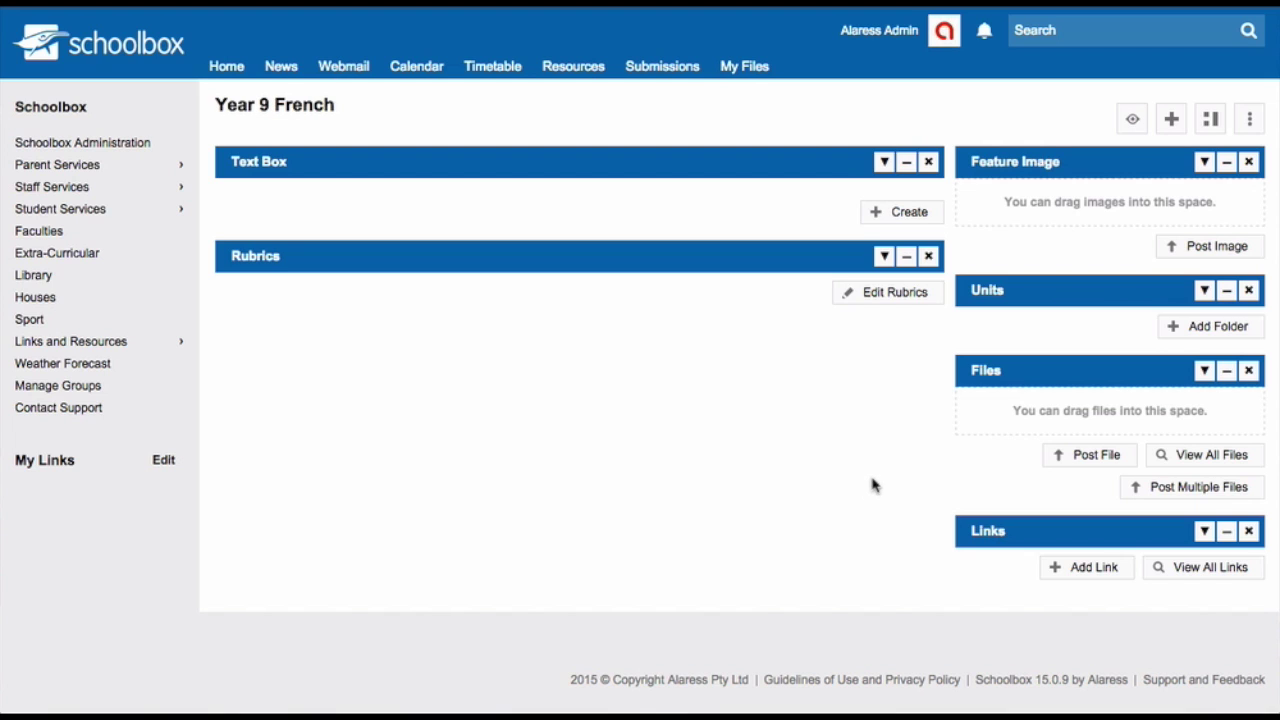
- Start a new folder inside the Year 9 French homepage folder in Resources and name it Unit 1 - Jerry Jerry!
left_click(1213, 328)
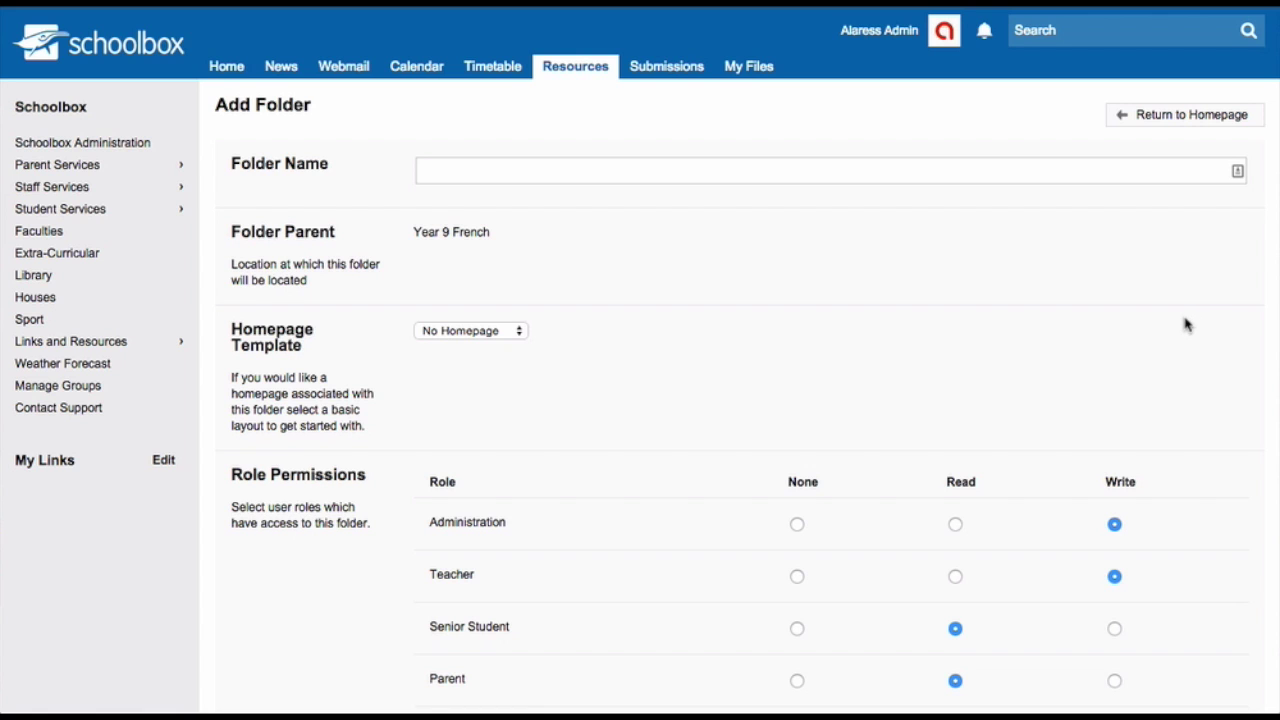
left_click(572, 78)
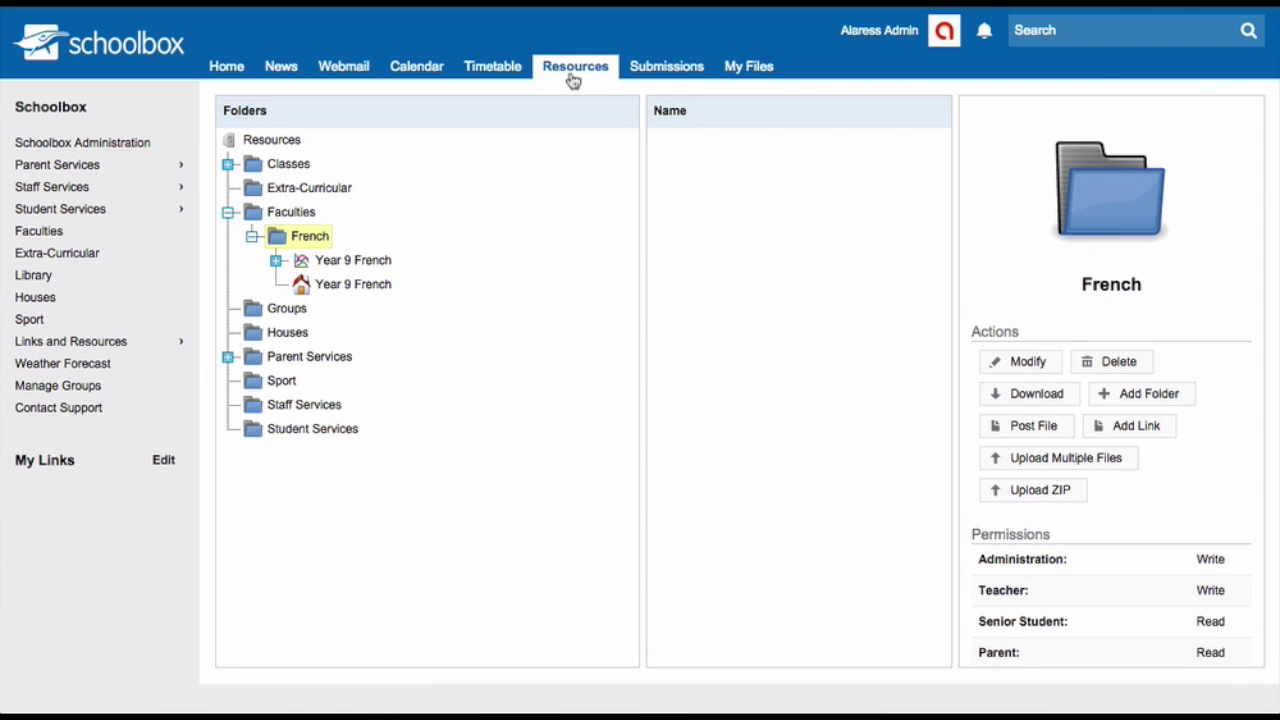
left_click(386, 298)
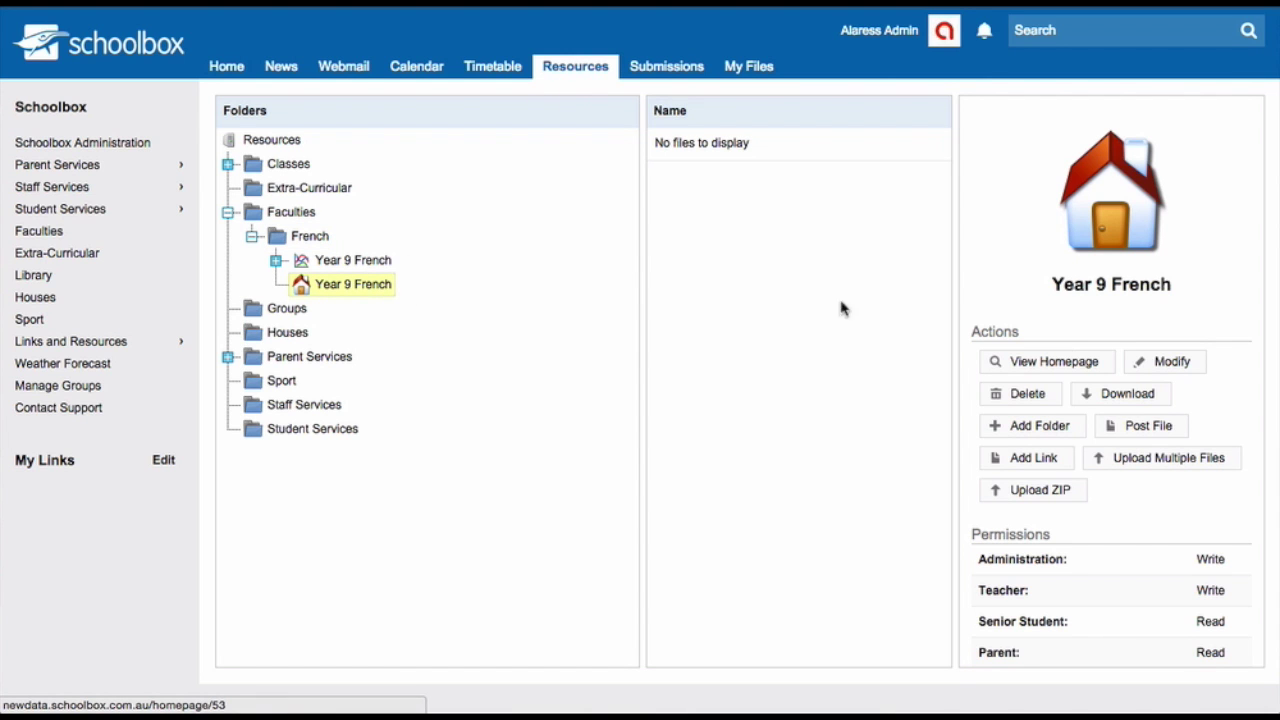
left_click(1073, 430)
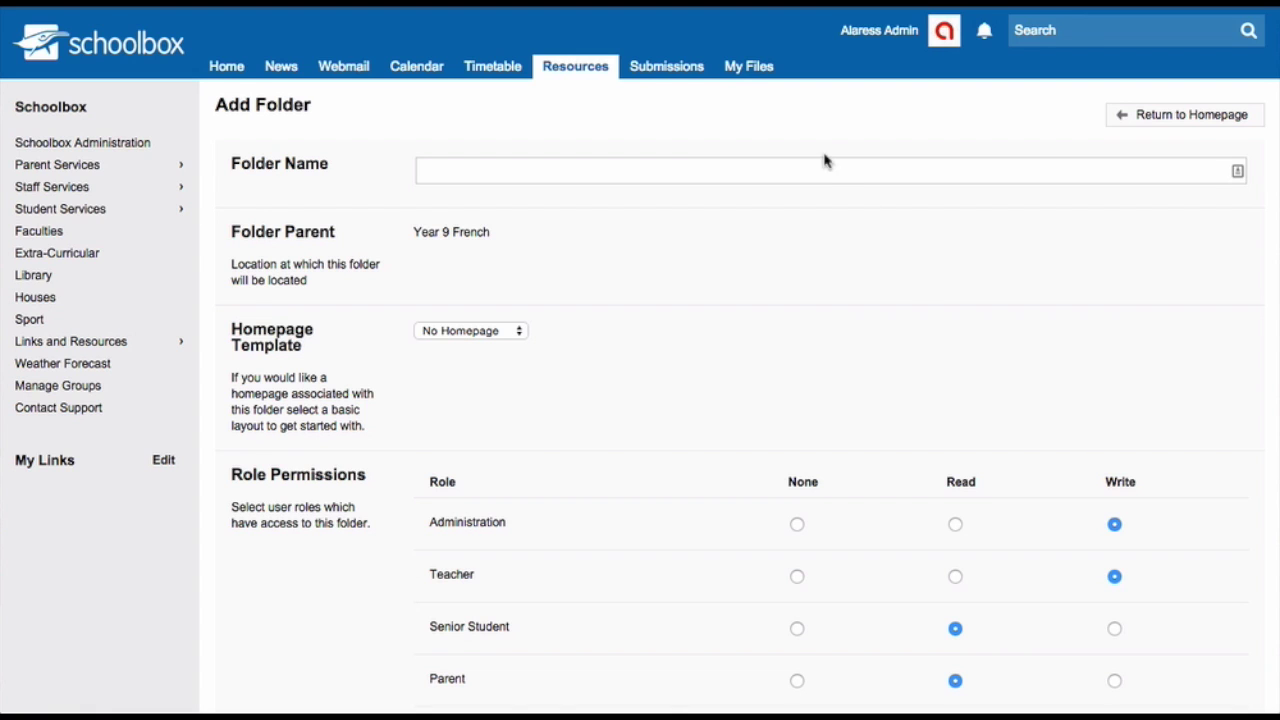
left_click(824, 176)
type("Un")
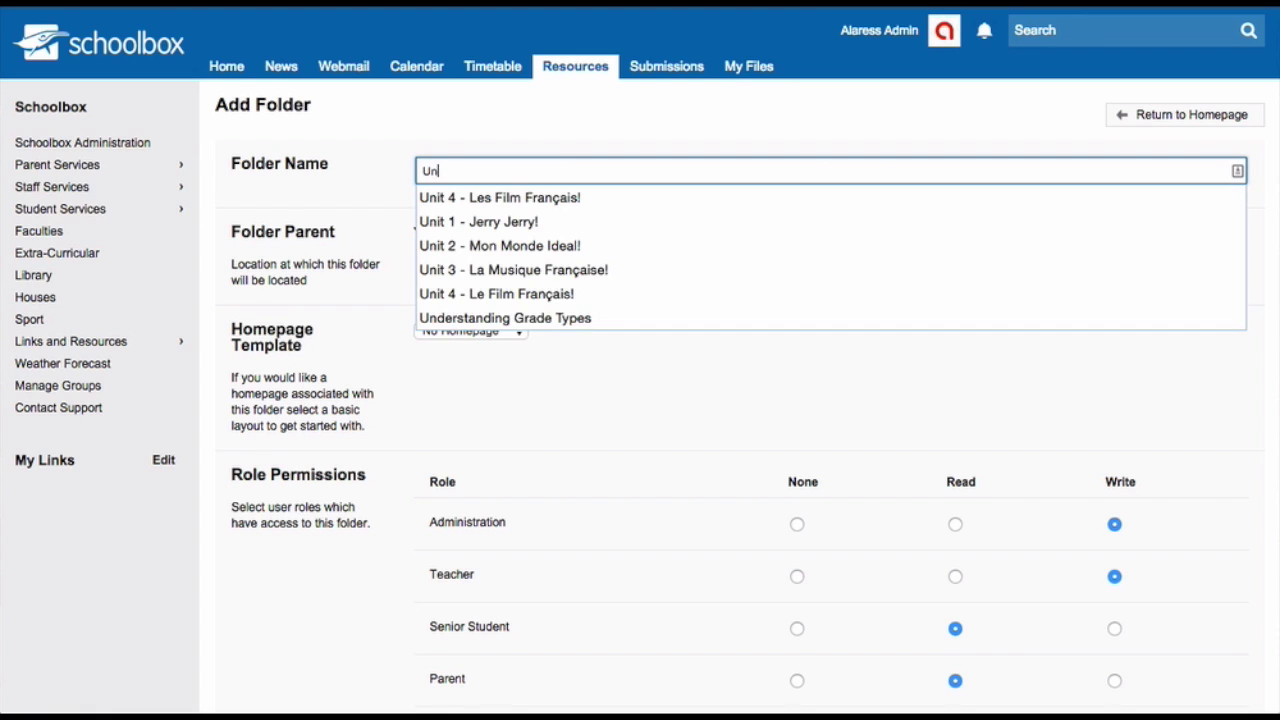
type("it 1")
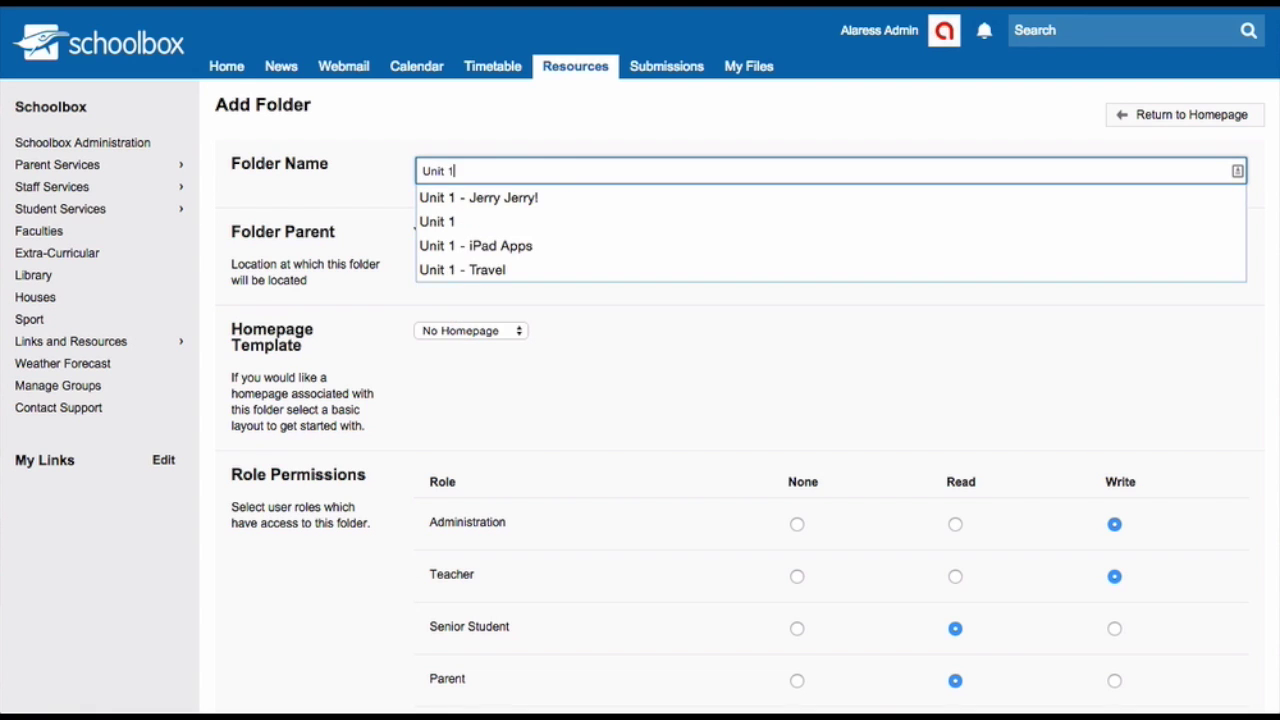
type(" - Jerry")
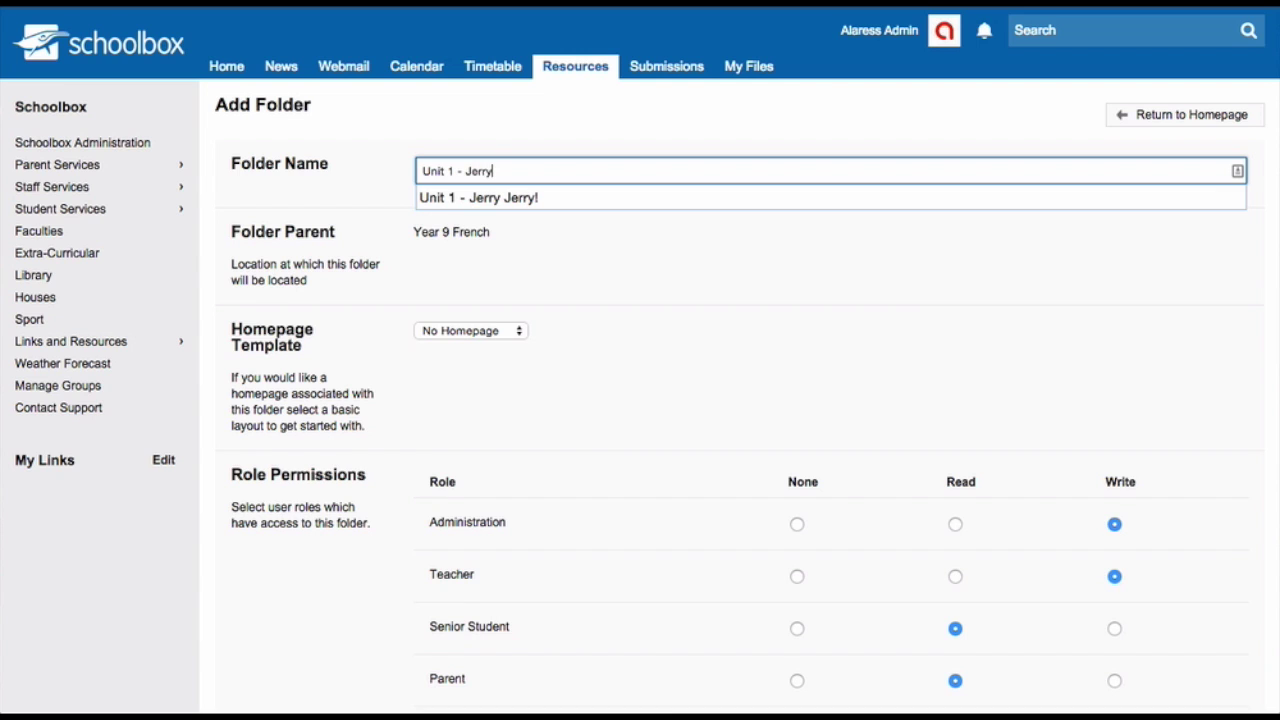
left_click(760, 207)
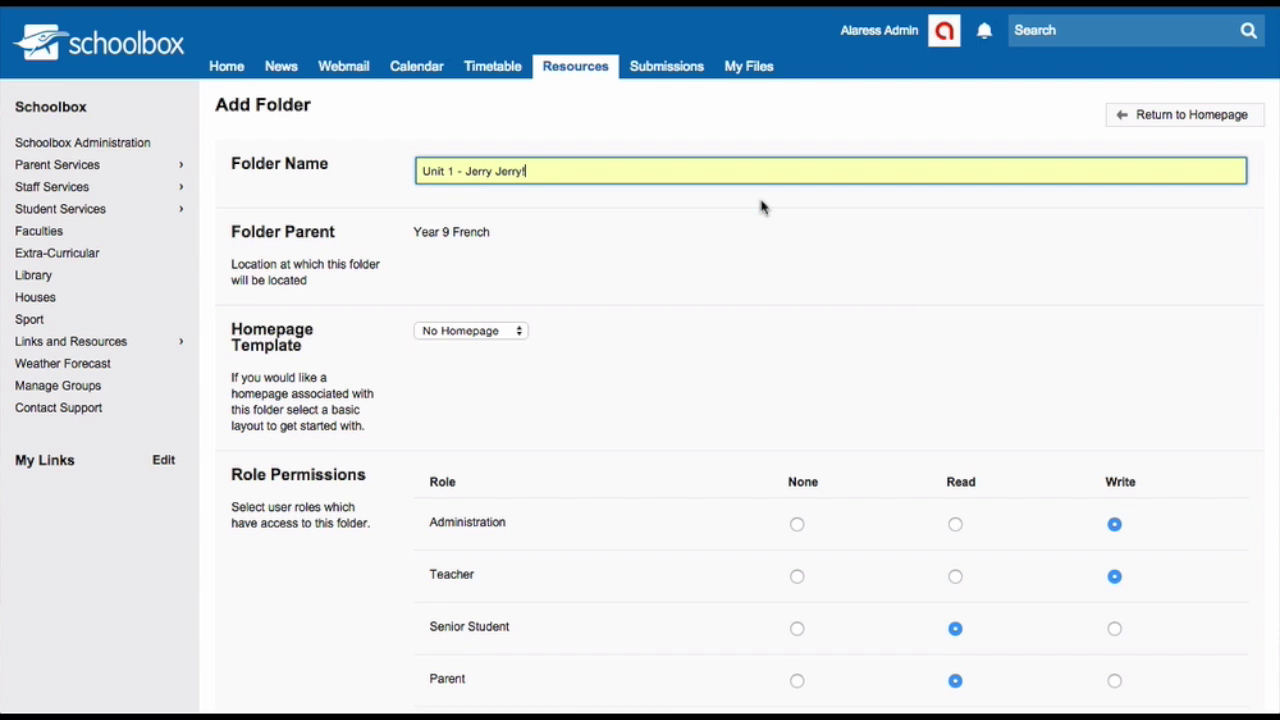
left_click(685, 296)
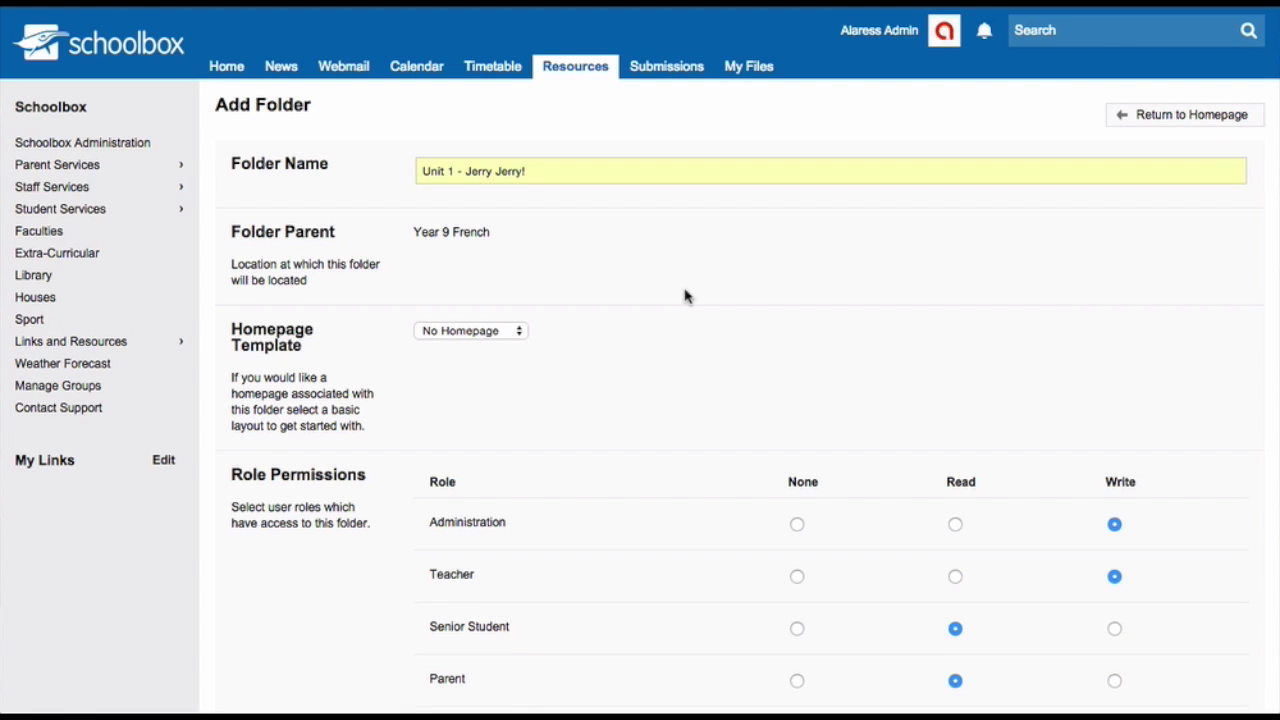
- Give the unit folder the Course Unit homepage template and create it, keeping the default role permissions
left_click(521, 336)
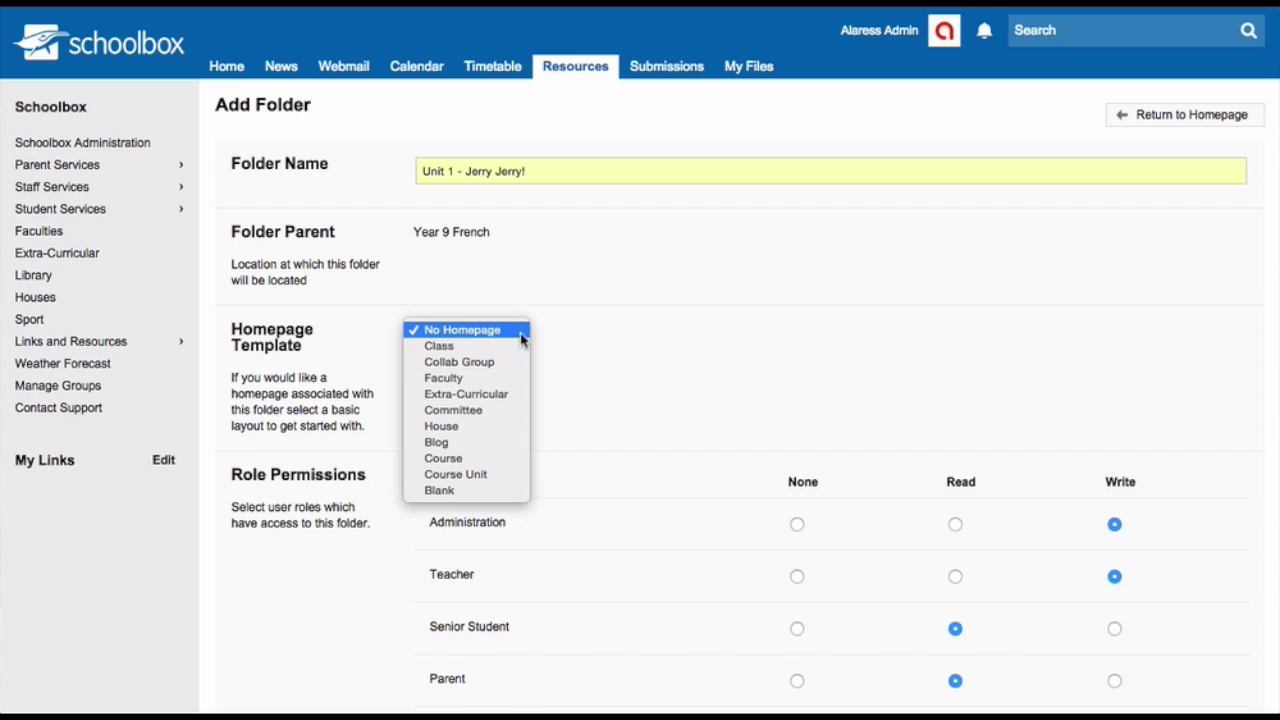
left_click(508, 476)
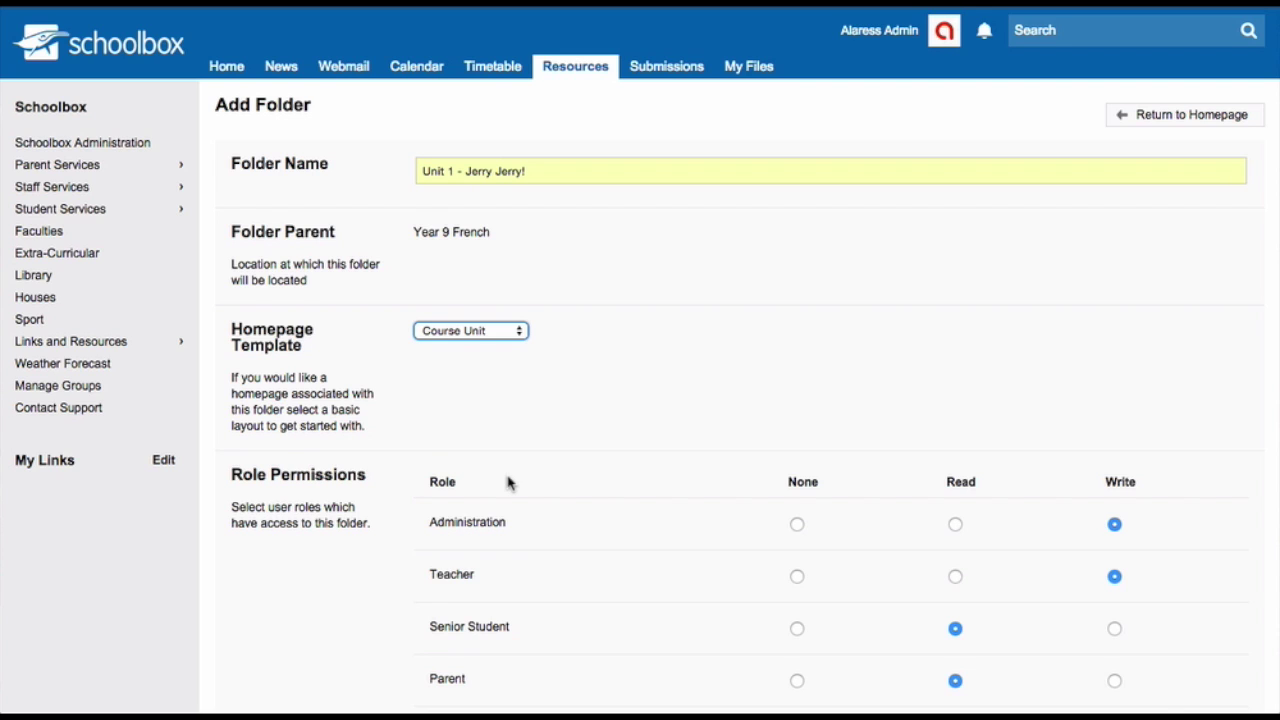
scroll(507, 483, "down", 5)
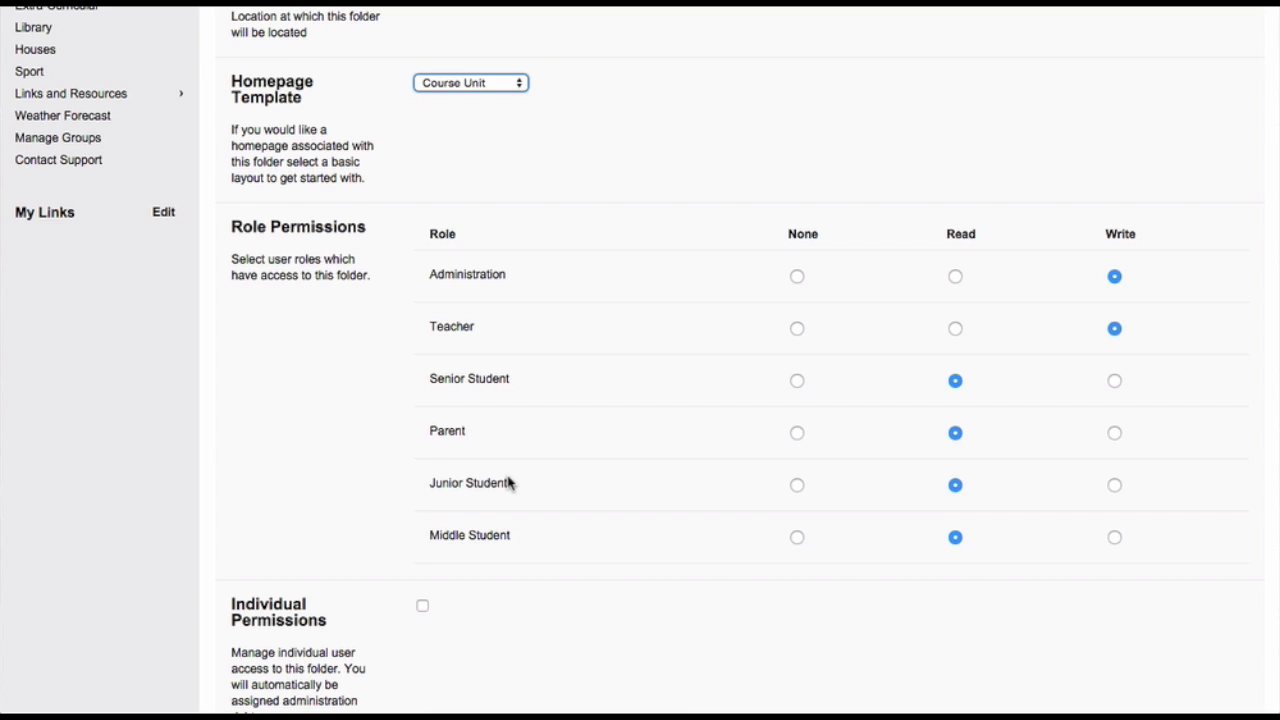
scroll(507, 483, "down", 10)
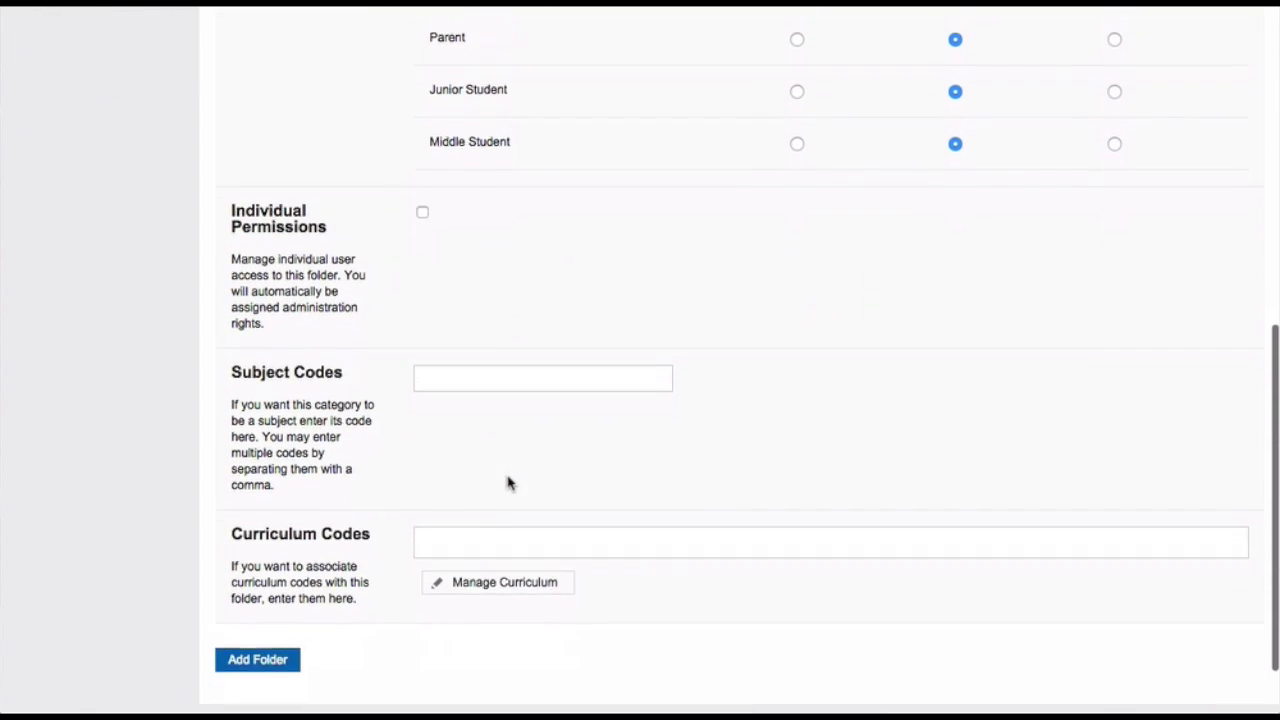
left_click(286, 581)
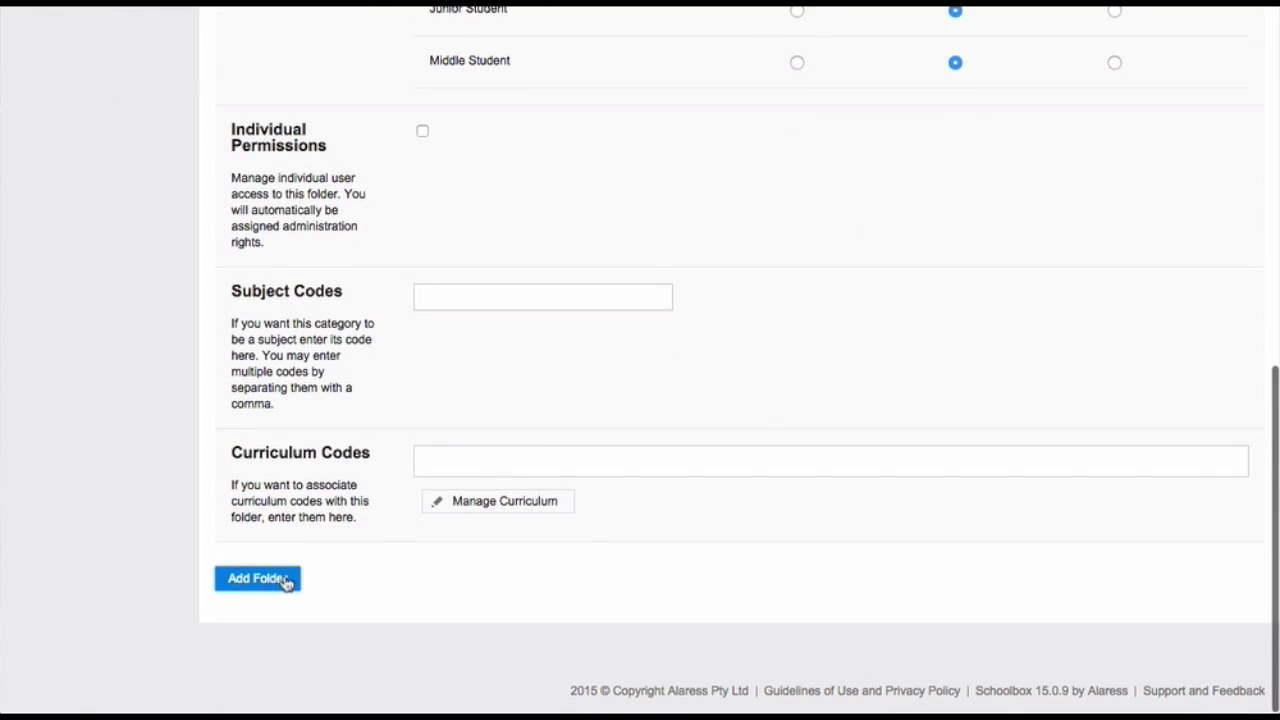